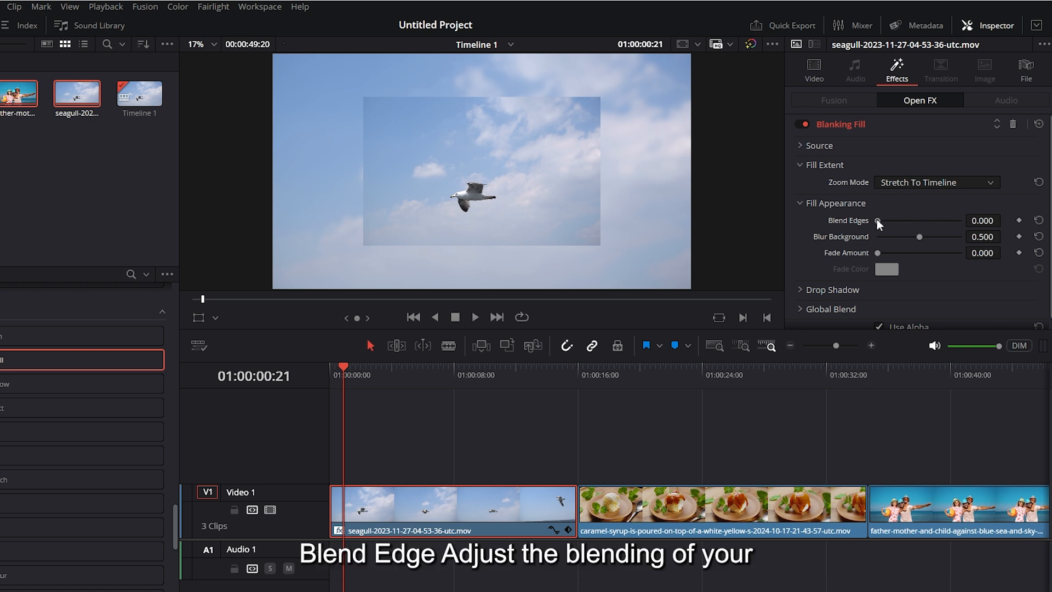
Step: Set the seagull clip's Blanking Fill to Blur Background 0.868 and Fade Amount 0.434 with a black fade color
{"action": "left_click_drag", "start_coordinate": [892, 217], "coordinate": [951, 238]}
{"action": "left_click_drag", "start_coordinate": [877, 252], "coordinate": [911, 245]}
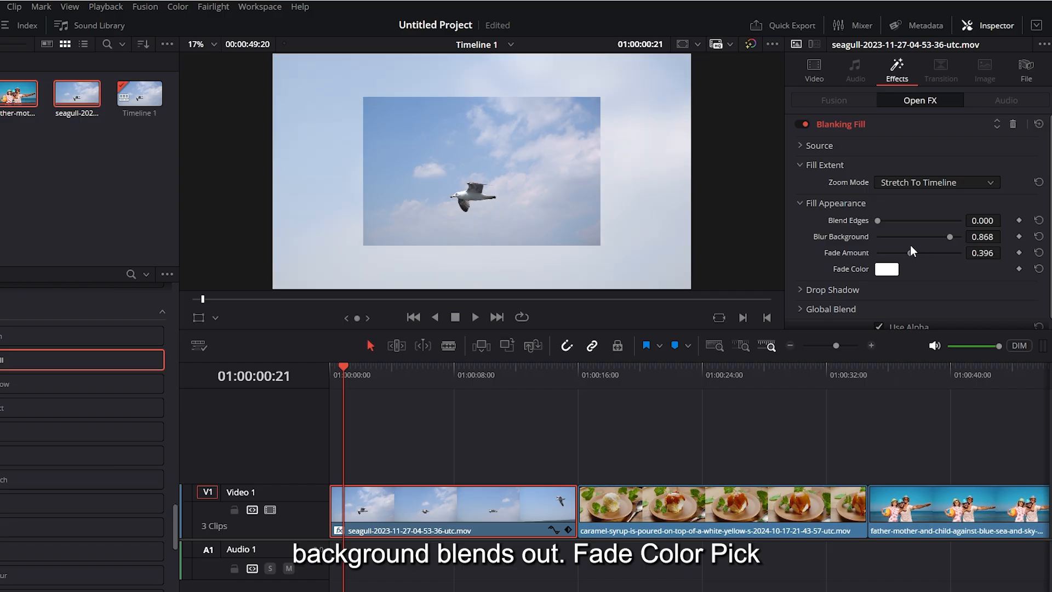
{"action": "left_click", "coordinate": [883, 270]}
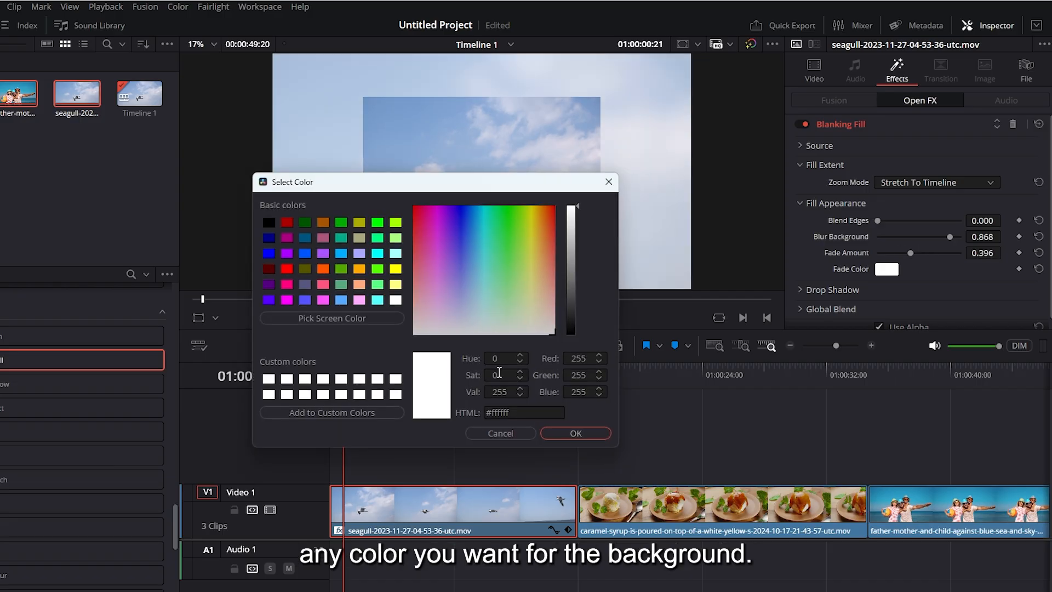
{"action": "left_click_drag", "start_coordinate": [572, 274], "coordinate": [572, 332]}
{"action": "left_click", "coordinate": [576, 433]}
Step: Add a drop shadow to the Blanking Fill by raising its strength and adjusting the drop settings and blur
{"action": "scroll", "coordinate": [908, 274], "scroll_direction": "down", "scroll_amount": 1}
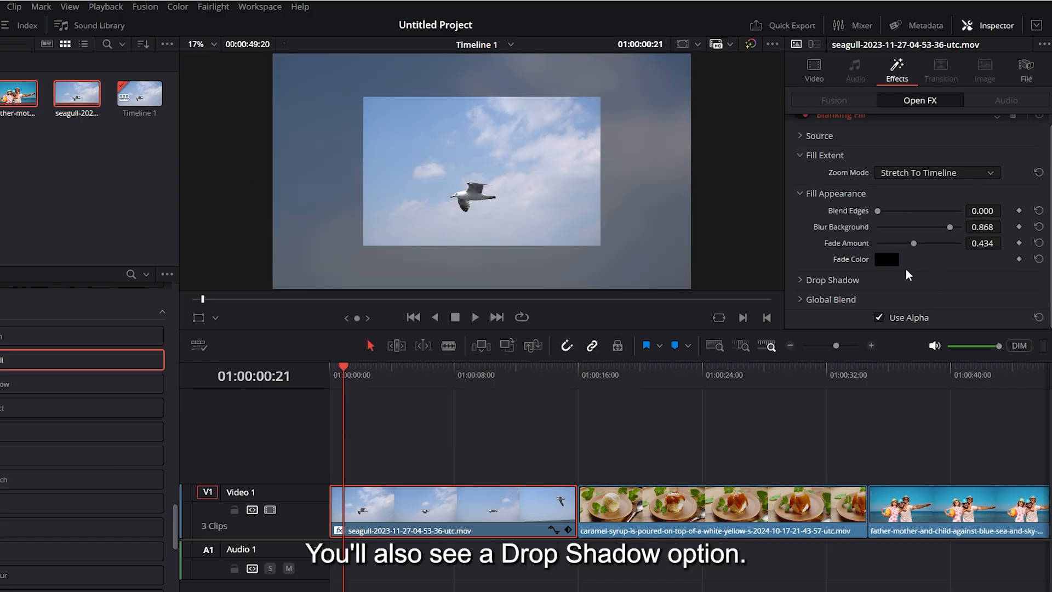
{"action": "left_click", "coordinate": [801, 281]}
{"action": "scroll", "coordinate": [886, 273], "scroll_direction": "down", "scroll_amount": 3}
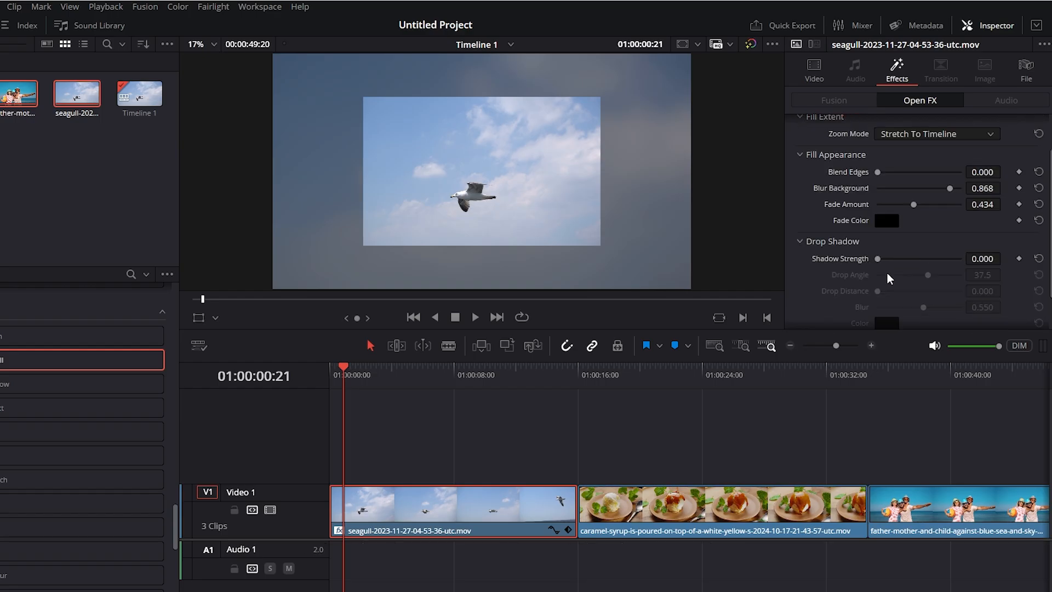
{"action": "left_click_drag", "start_coordinate": [902, 215], "coordinate": [926, 231]}
{"action": "left_click_drag", "start_coordinate": [878, 248], "coordinate": [903, 248]}
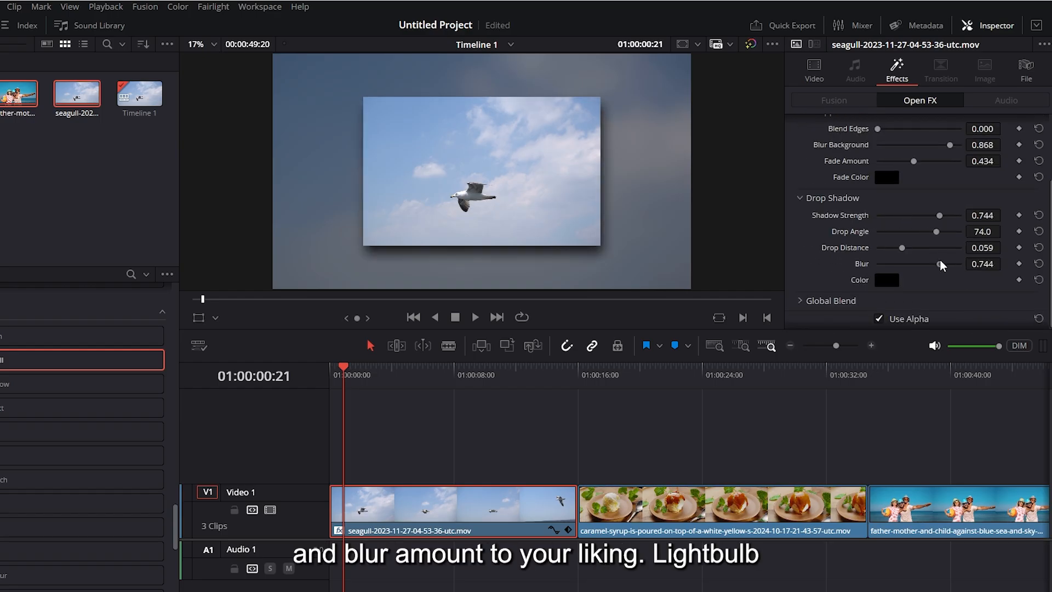
{"action": "left_click_drag", "start_coordinate": [935, 264], "coordinate": [935, 263]}
{"action": "left_click", "coordinate": [801, 198]}
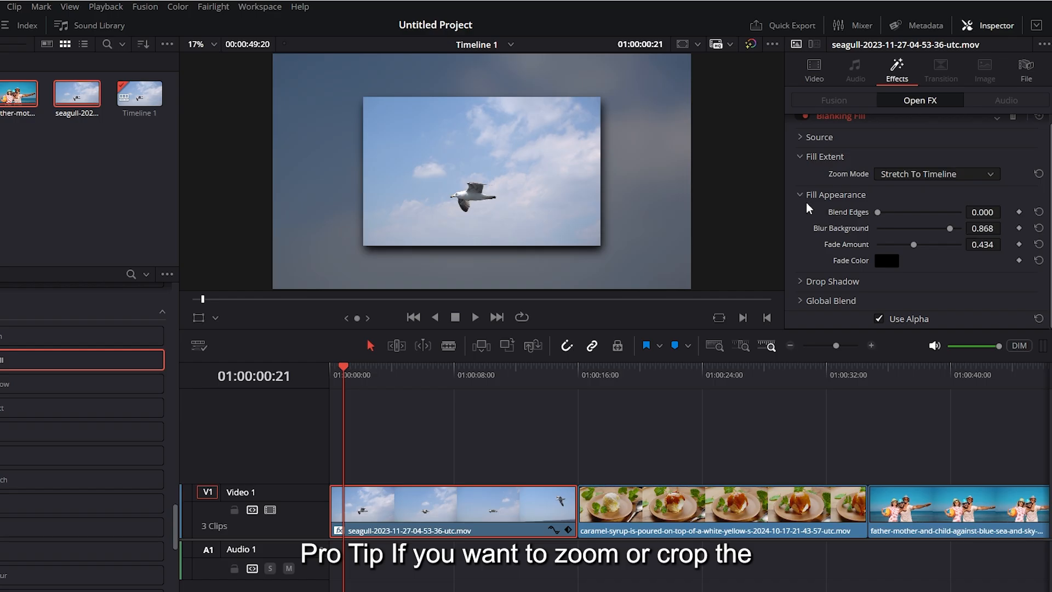
Step: Set the Blanking Fill's source zoom to 1.217
{"action": "left_click", "coordinate": [800, 195]}
{"action": "left_click", "coordinate": [801, 163]}
{"action": "left_click", "coordinate": [801, 147]}
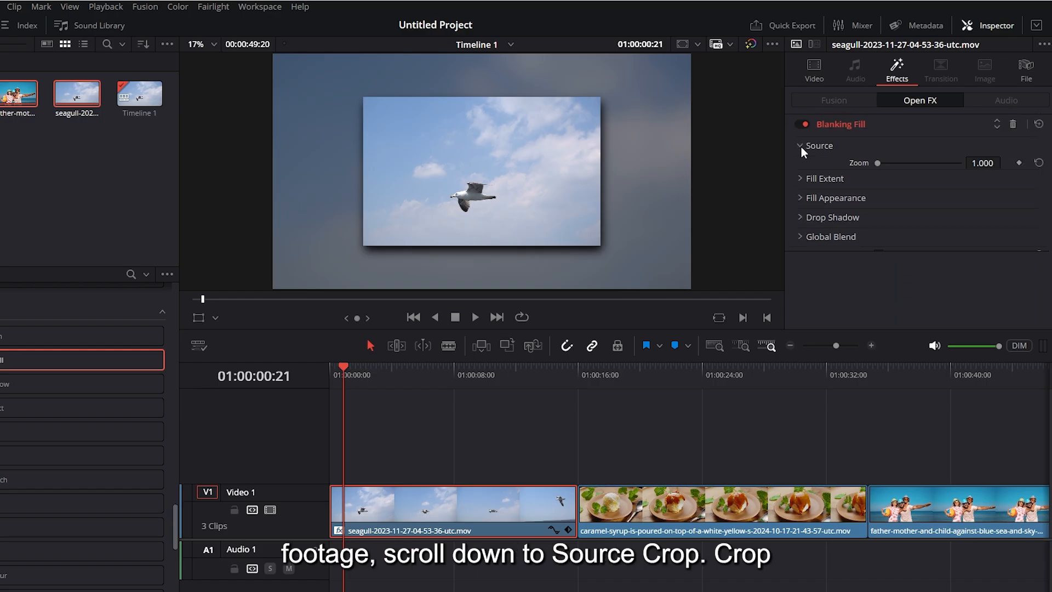
{"action": "mouse_move", "coordinate": [887, 179]}
{"action": "left_mouse_down"}
{"action": "mouse_move", "coordinate": [877, 179]}
{"action": "mouse_move", "coordinate": [881, 162]}
{"action": "mouse_move", "coordinate": [894, 163]}
{"action": "left_mouse_up"}
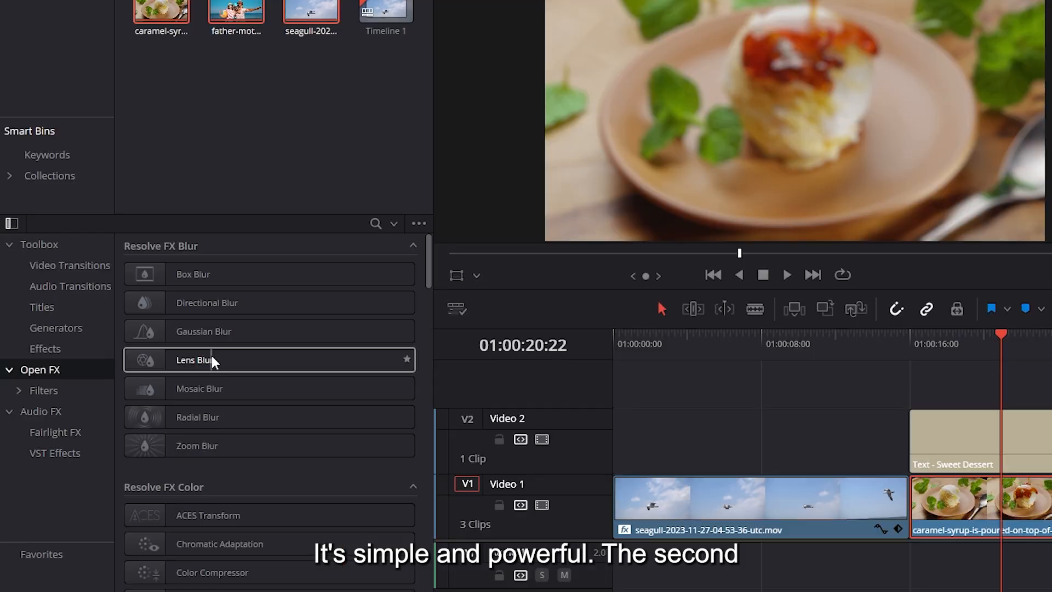
Step: Apply the Lens Blur effect to the caramel-syrup clip and set its Blur Size to 5.35
{"action": "left_click", "coordinate": [212, 357]}
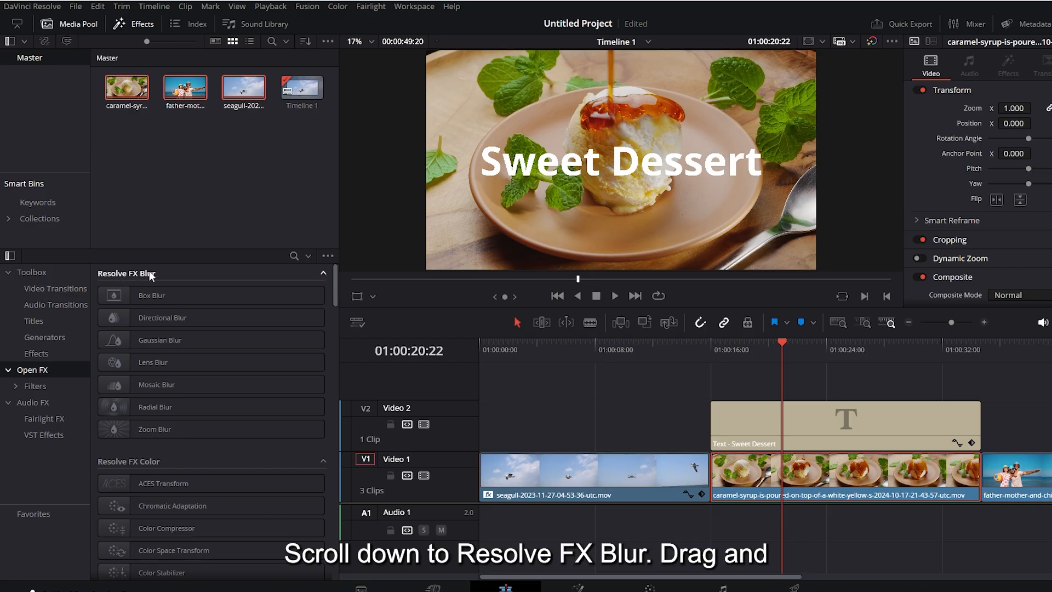
{"action": "left_click_drag", "start_coordinate": [153, 363], "coordinate": [751, 455]}
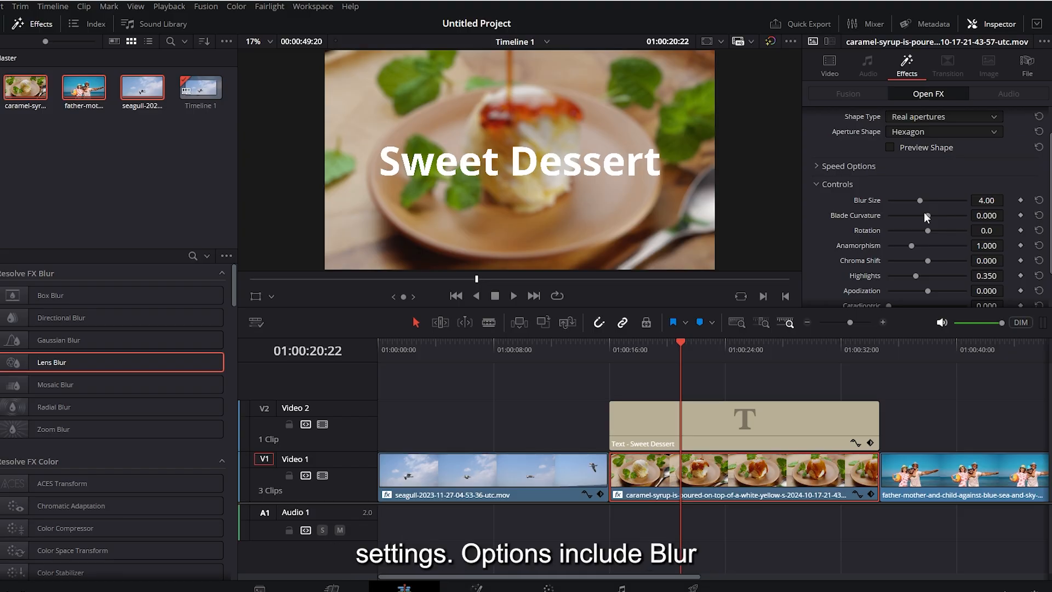
{"action": "left_click_drag", "start_coordinate": [918, 200], "coordinate": [930, 200]}
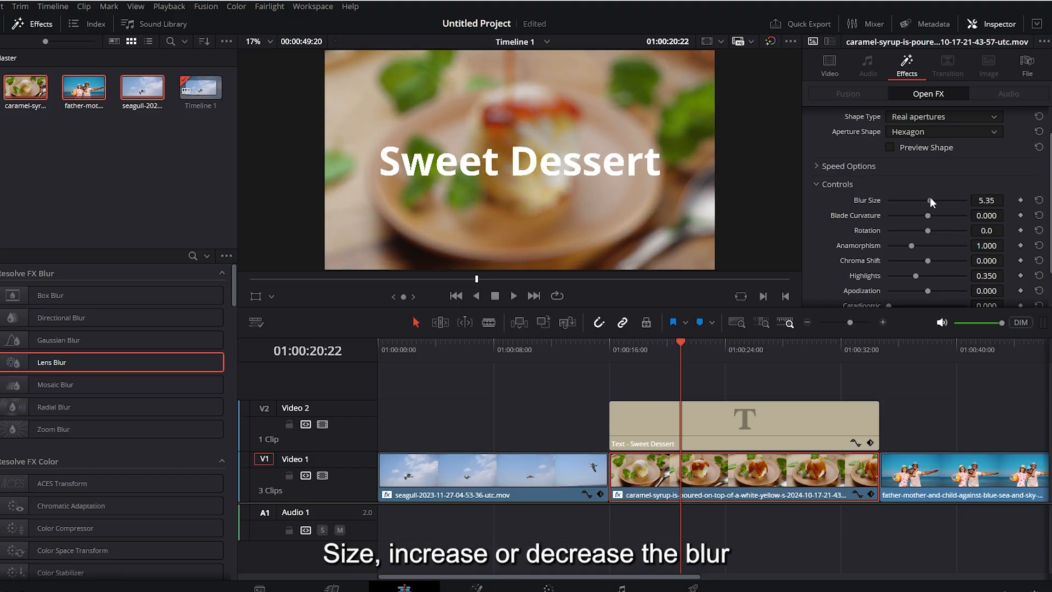
Step: Set the Lens Blur's Aperture Shape to Octagon, Rotation to 68.4 and Blade Curvature to 0.070
{"action": "left_click", "coordinate": [929, 134]}
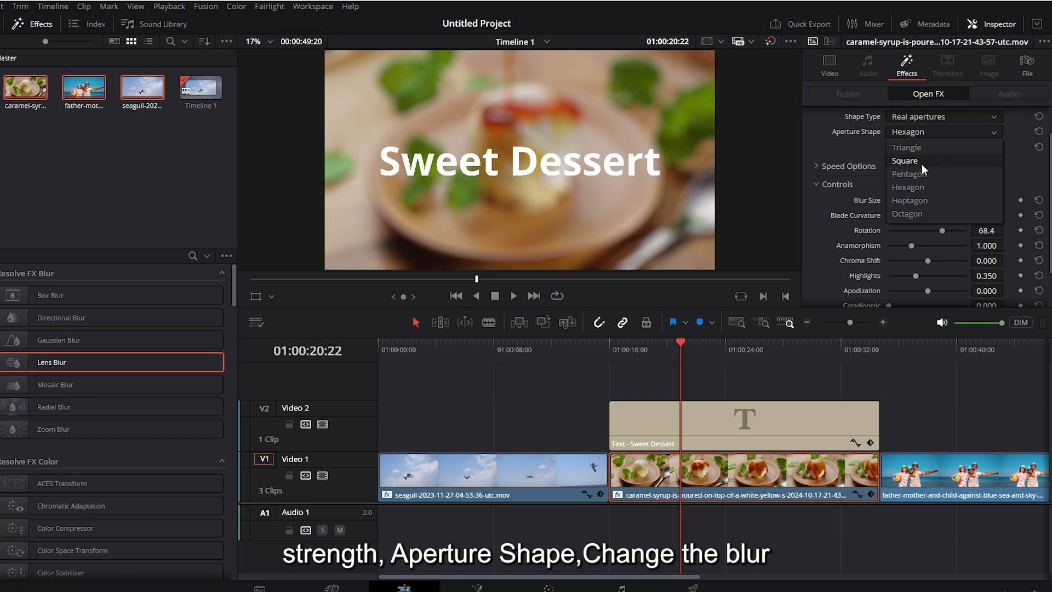
{"action": "left_click", "coordinate": [922, 162]}
{"action": "left_click", "coordinate": [939, 133]}
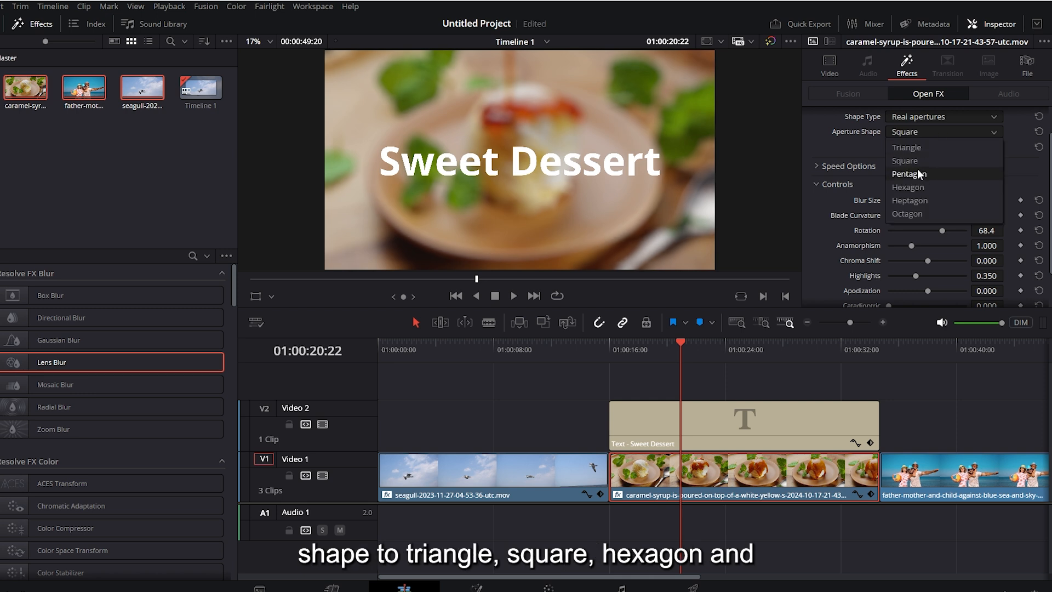
{"action": "left_click", "coordinate": [923, 189]}
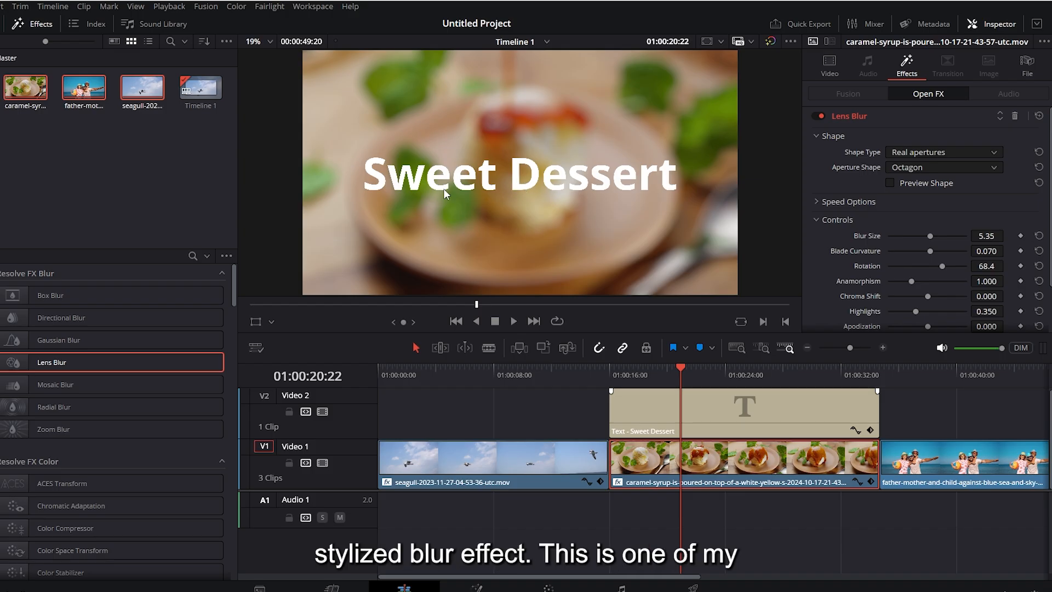
Step: Apply Drop Shadow to the Sweet Dessert title with Shadow Strength 0.953, Drop Angle 12.6, Drop Distance 0.028 and Blur 0.473
{"action": "left_click", "coordinate": [691, 405]}
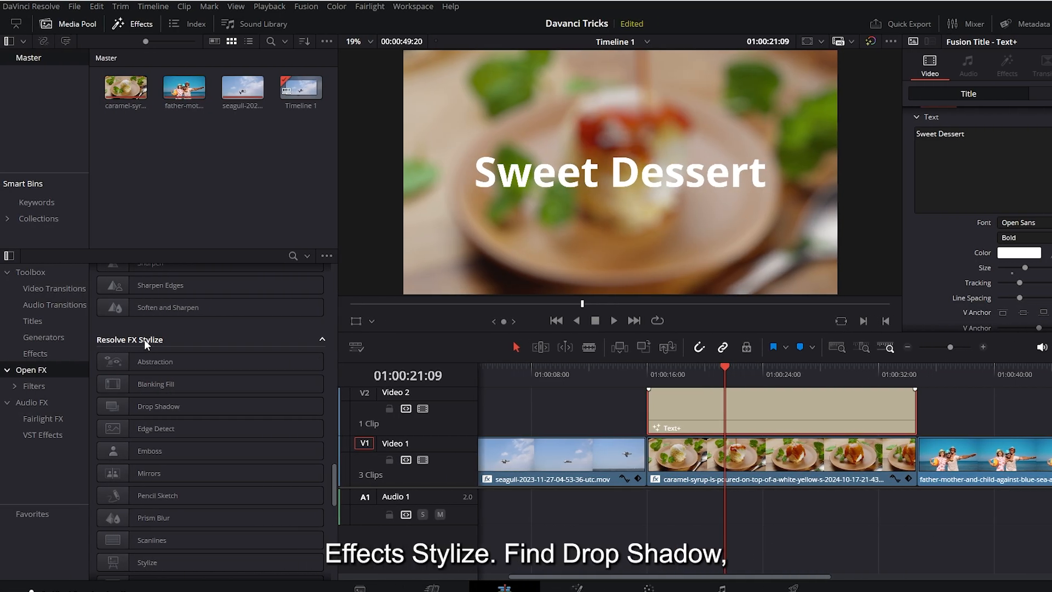
{"action": "left_click_drag", "start_coordinate": [152, 406], "coordinate": [735, 416]}
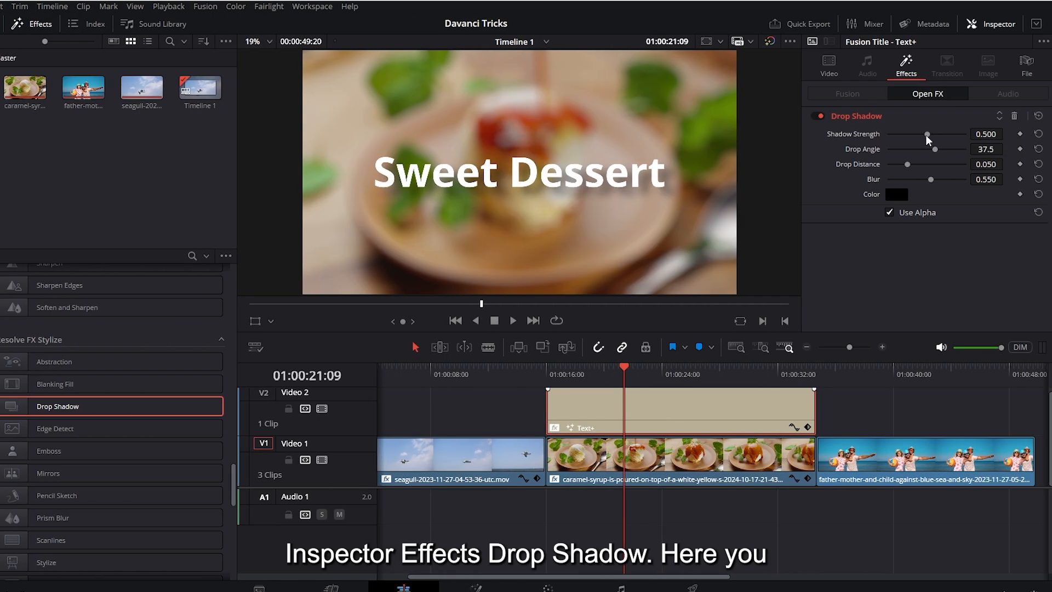
{"action": "left_click_drag", "start_coordinate": [926, 136], "coordinate": [916, 164]}
{"action": "left_click_drag", "start_coordinate": [931, 179], "coordinate": [929, 149]}
{"action": "left_click_drag", "start_coordinate": [916, 164], "coordinate": [898, 164]}
{"action": "left_click_drag", "start_coordinate": [932, 179], "coordinate": [925, 179]}
{"action": "left_click_drag", "start_coordinate": [937, 134], "coordinate": [963, 134]}
Step: Try dark red (#aa0000) as the title's shadow color, settle on black (#000000) and play back the result
{"action": "left_click", "coordinate": [897, 194]}
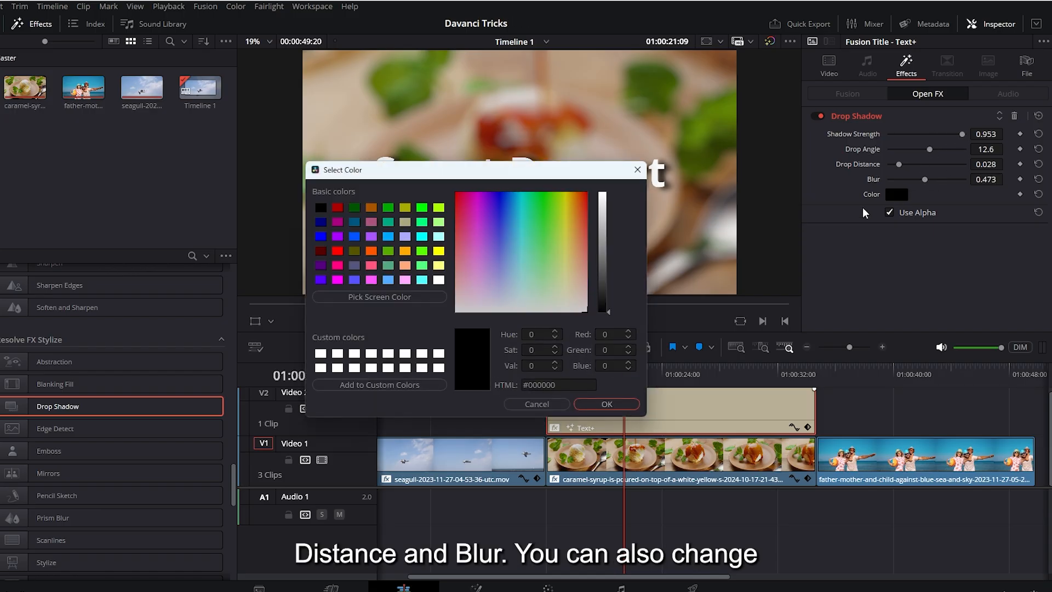
{"action": "left_click_drag", "start_coordinate": [356, 170], "coordinate": [563, 268]}
{"action": "left_click", "coordinate": [543, 306]}
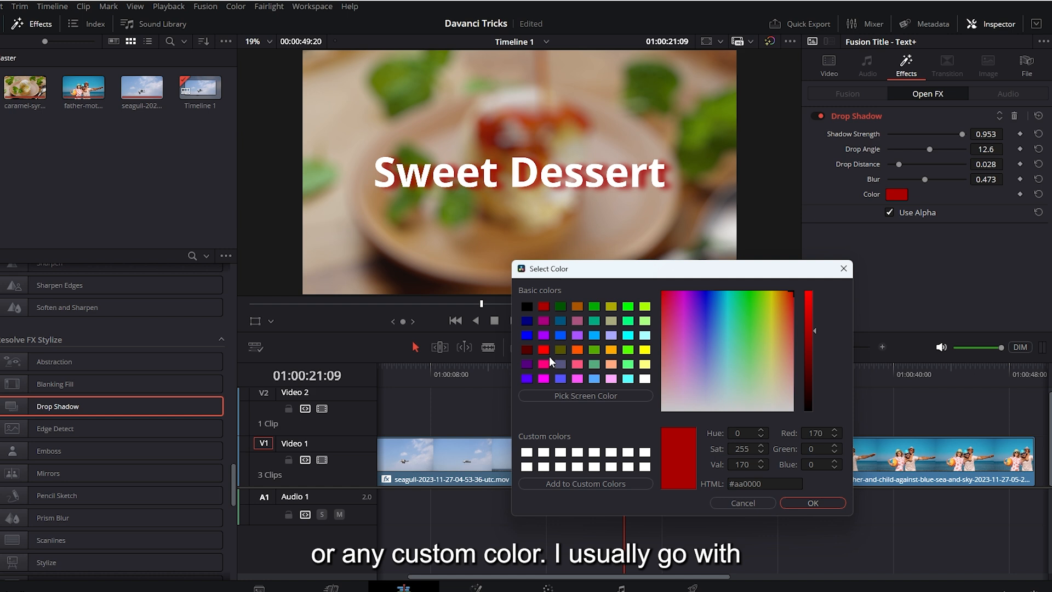
{"action": "left_click", "coordinate": [527, 306]}
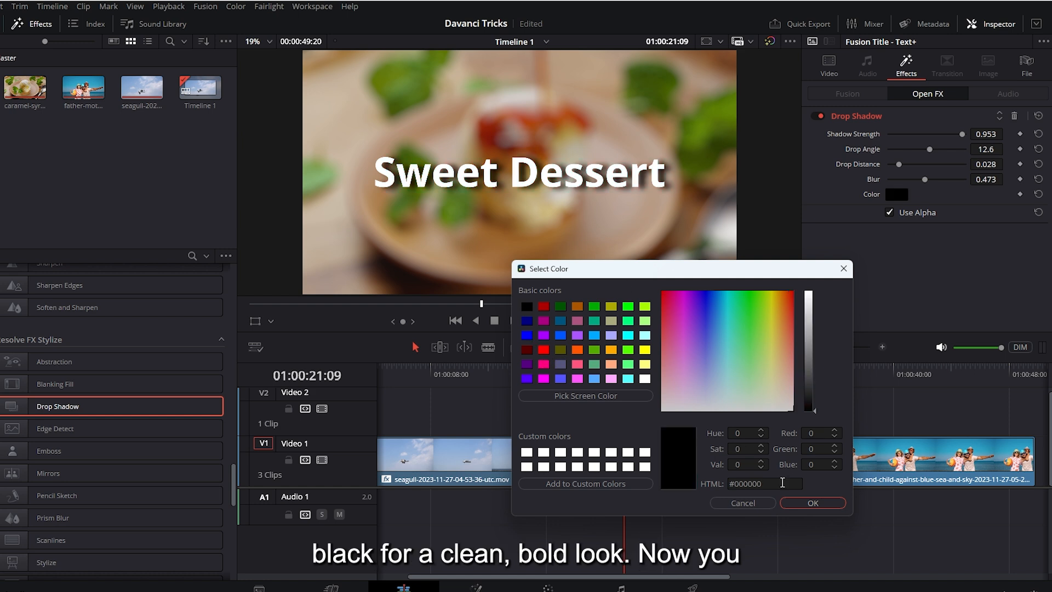
{"action": "left_click", "coordinate": [807, 503]}
{"action": "key", "text": "slash"}
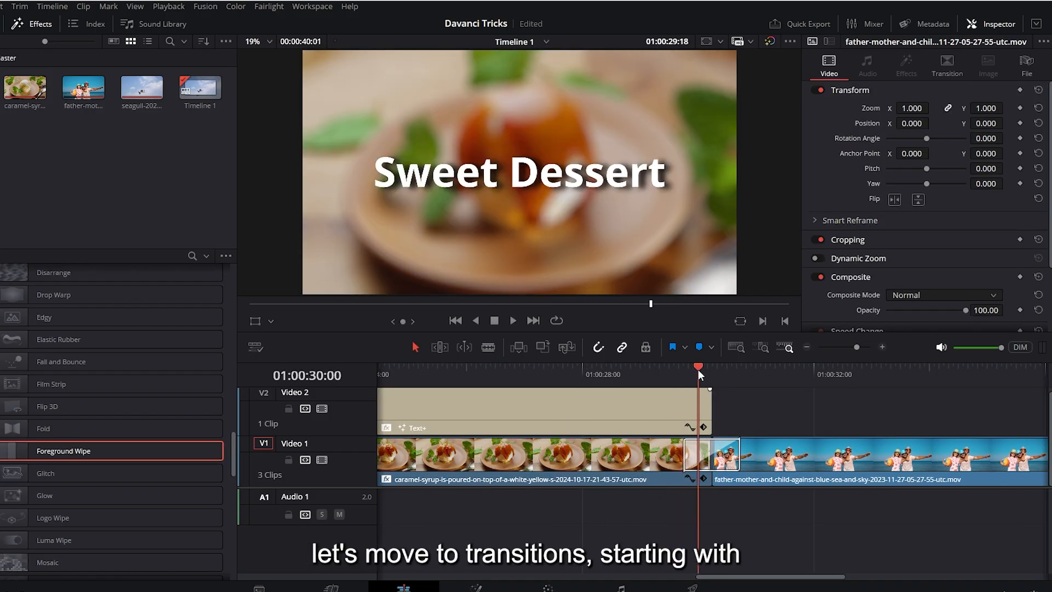
{"action": "mouse_move", "coordinate": [698, 369]}
{"action": "left_mouse_down"}
{"action": "mouse_move", "coordinate": [731, 374]}
{"action": "mouse_move", "coordinate": [715, 374]}
{"action": "left_mouse_up"}
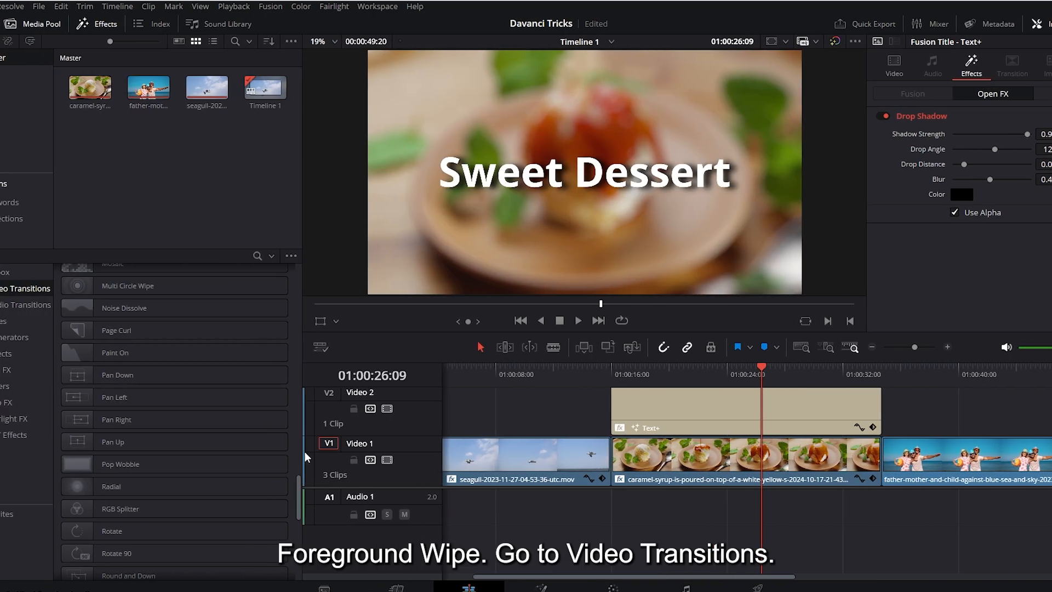
Step: Add a 2.2-second Foreground Wipe transition between the caramel-syrup clip and the father-mother-and-child clip
{"action": "left_click_drag", "start_coordinate": [336, 495], "coordinate": [333, 455]}
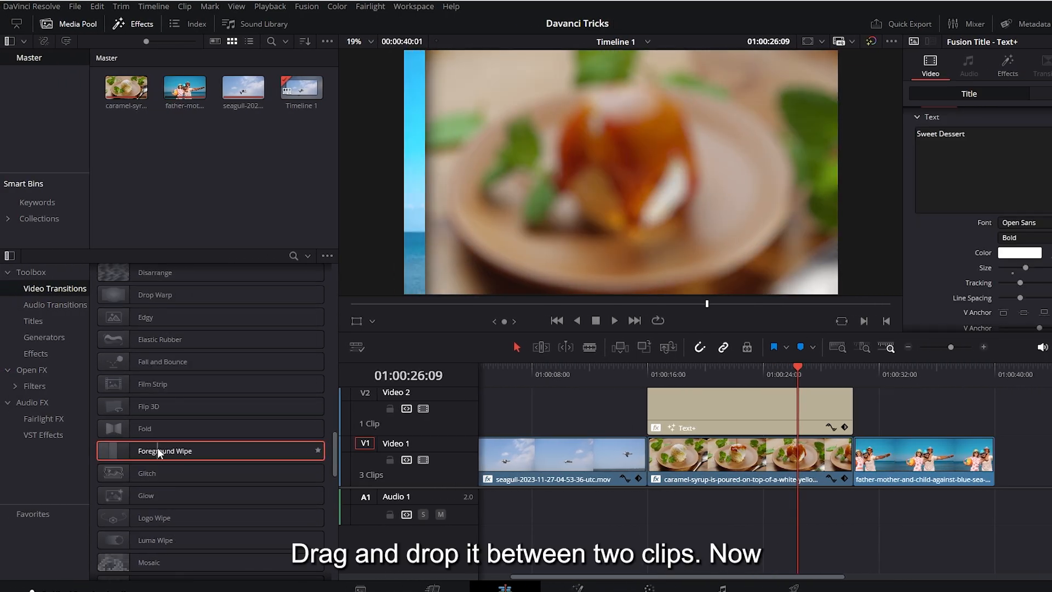
{"action": "left_click_drag", "start_coordinate": [158, 452], "coordinate": [853, 461]}
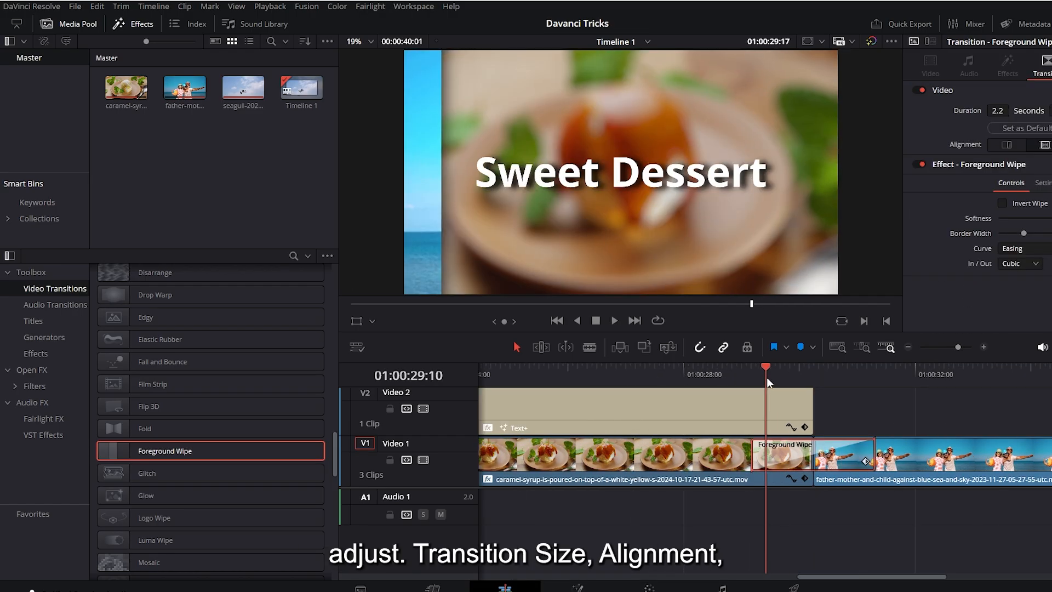
{"action": "left_click_drag", "start_coordinate": [768, 377], "coordinate": [843, 383]}
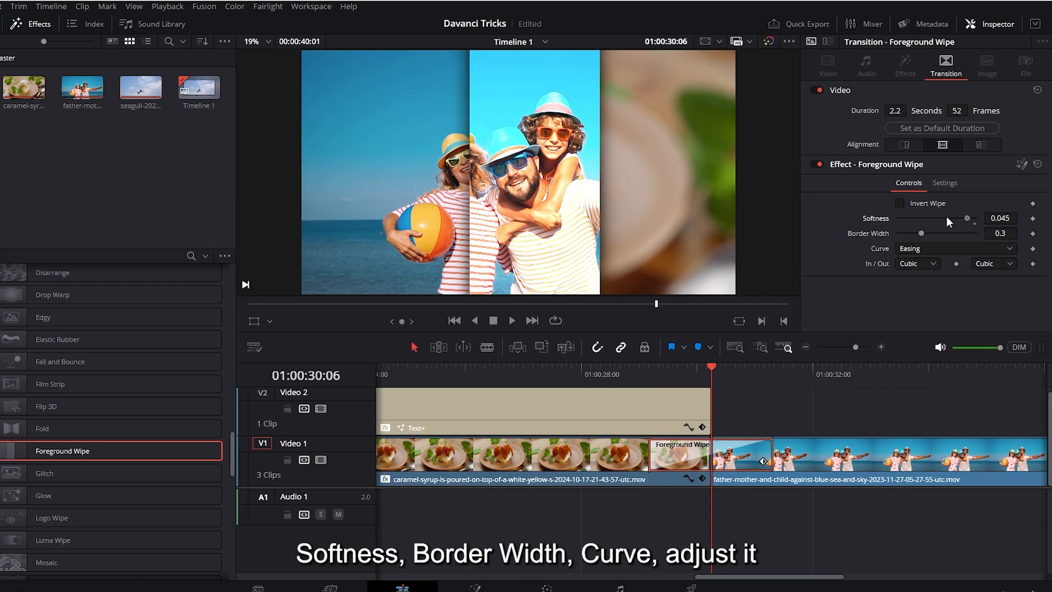
Step: Set the Foreground Wipe's Softness to 0.04488 and Border Width to 0.283, choose the Linear curve and preview the transition
{"action": "left_click_drag", "start_coordinate": [946, 216], "coordinate": [920, 233]}
{"action": "left_click", "coordinate": [926, 247]}
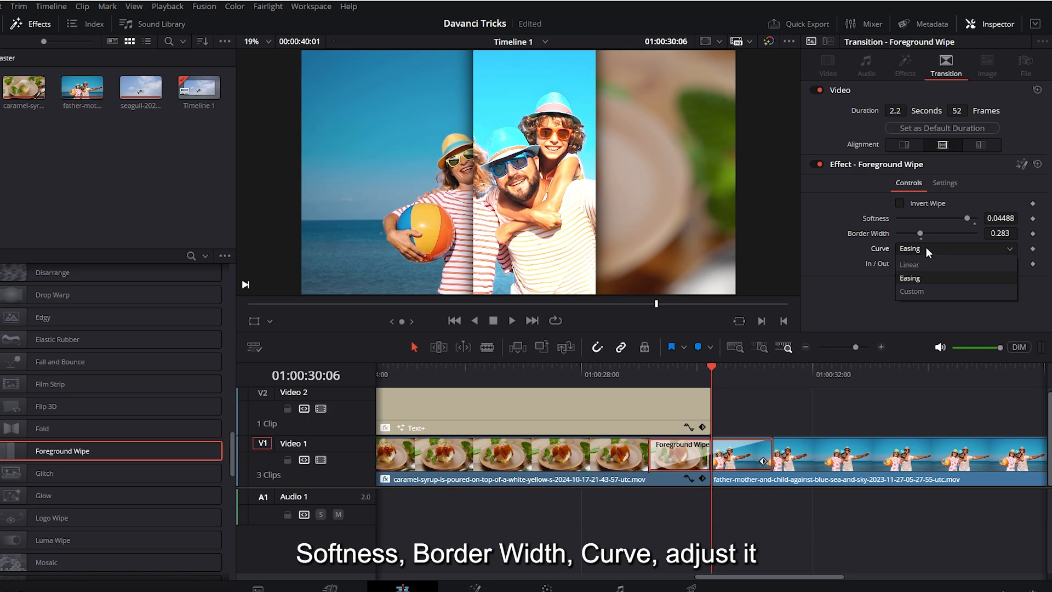
{"action": "left_click", "coordinate": [924, 267]}
{"action": "left_click_drag", "start_coordinate": [648, 368], "coordinate": [713, 375]}
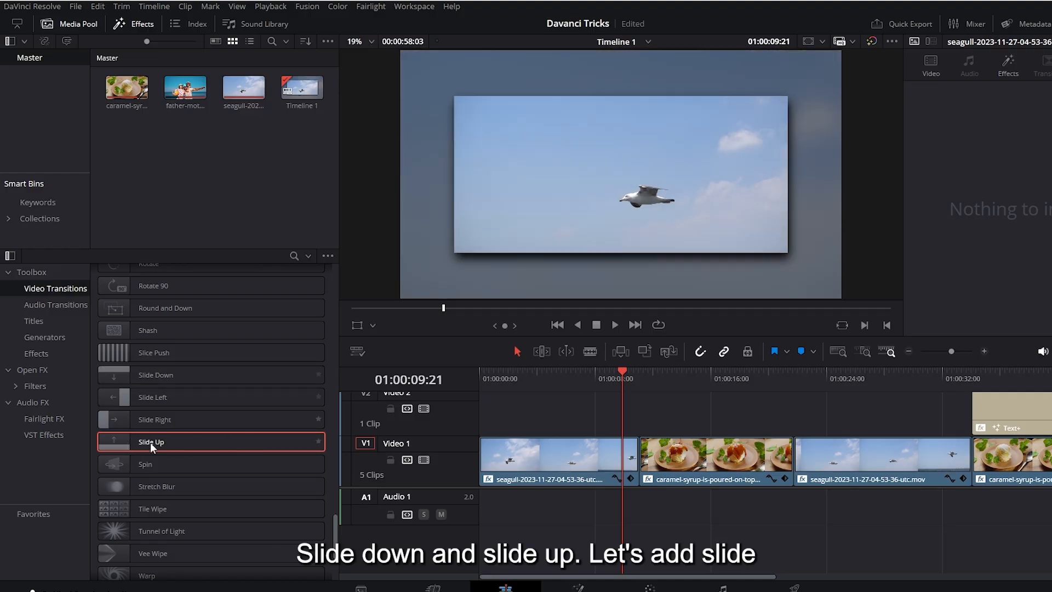
Step: Add Slide Down at the first cut and Slide Up at the second cut on Video 1, playing both transitions back
{"action": "left_click_drag", "start_coordinate": [154, 377], "coordinate": [636, 446]}
{"action": "left_click_drag", "start_coordinate": [636, 446], "coordinate": [638, 447]}
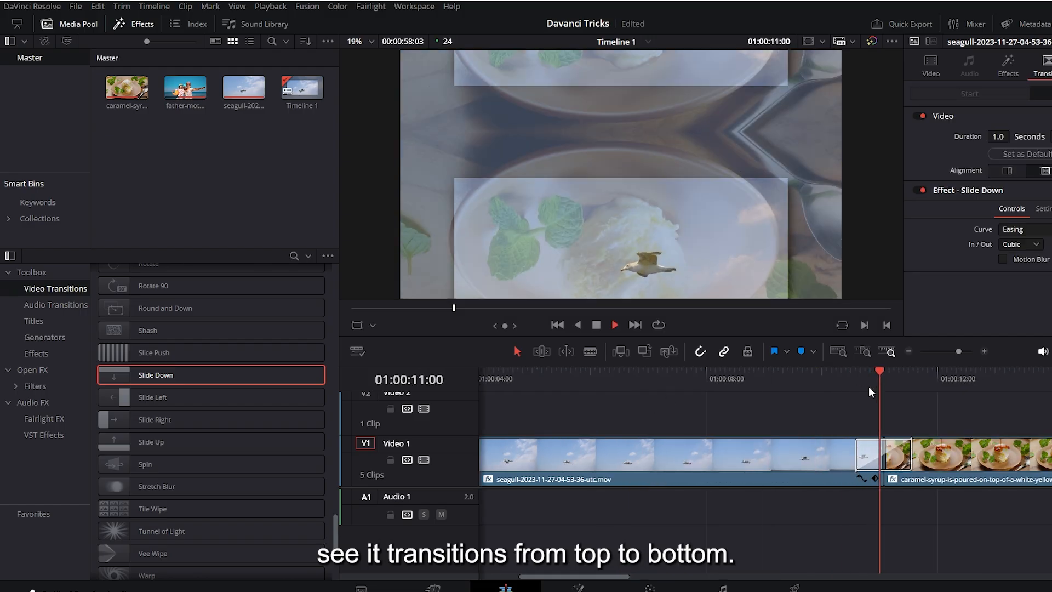
{"action": "left_click", "coordinate": [154, 442]}
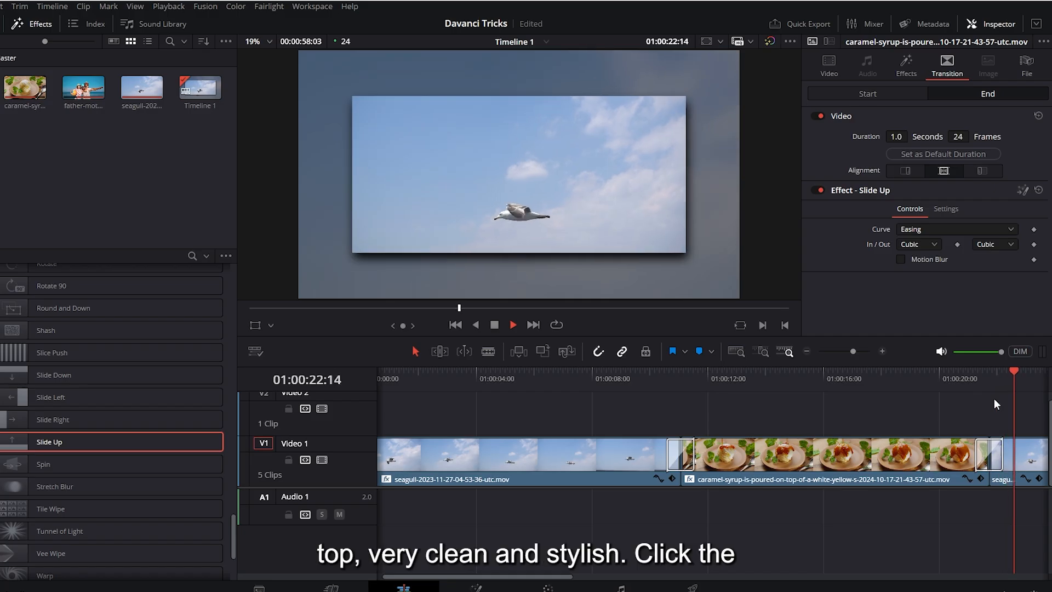
{"action": "key", "text": "space"}
{"action": "left_click", "coordinate": [974, 378]}
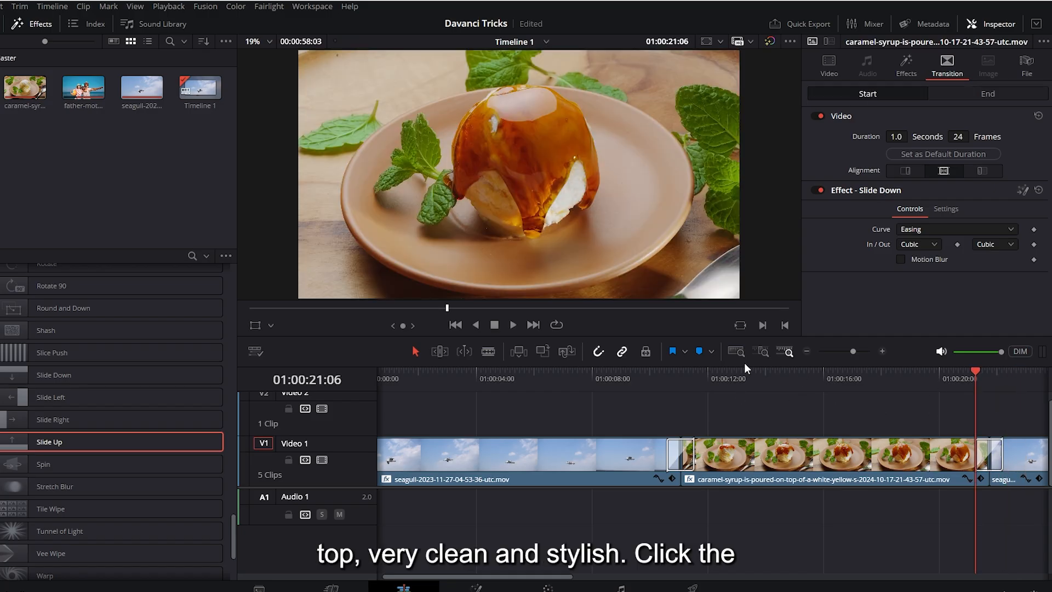
Step: Set the Slide Down duration to 51 frames, enable Motion Blur with Quality 0 and adjust its Shutter Angle
{"action": "left_click_drag", "start_coordinate": [701, 382], "coordinate": [667, 380]}
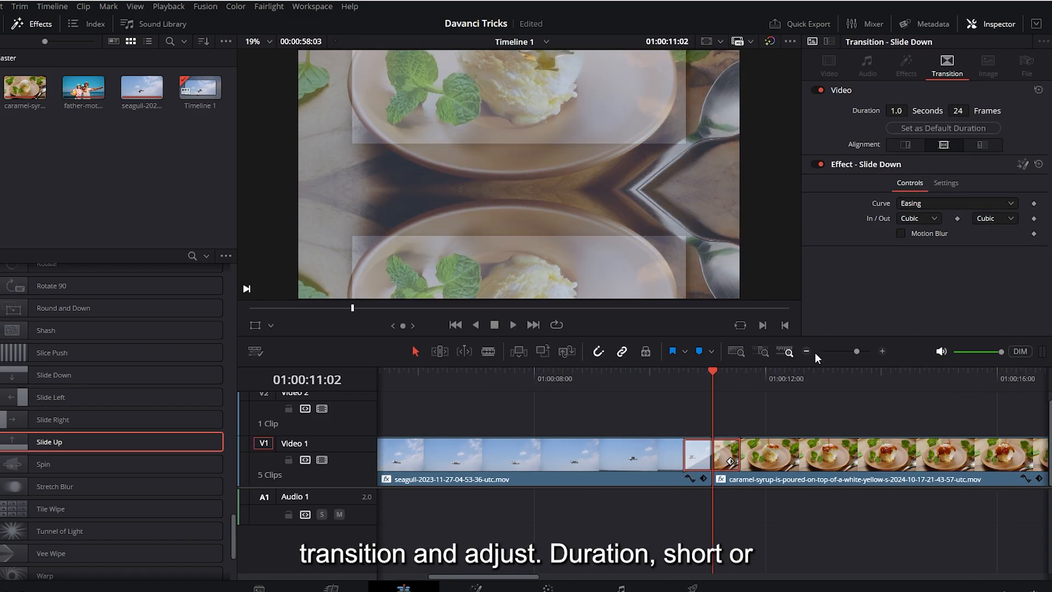
{"action": "left_click_drag", "start_coordinate": [958, 112], "coordinate": [927, 153]}
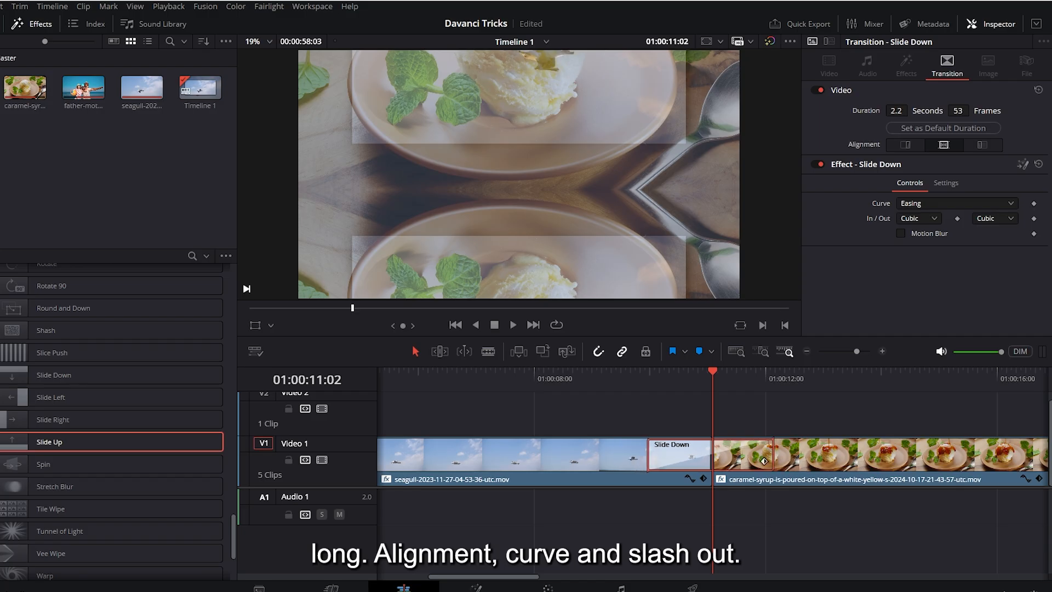
{"action": "left_click", "coordinate": [935, 202]}
{"action": "left_click", "coordinate": [902, 233]}
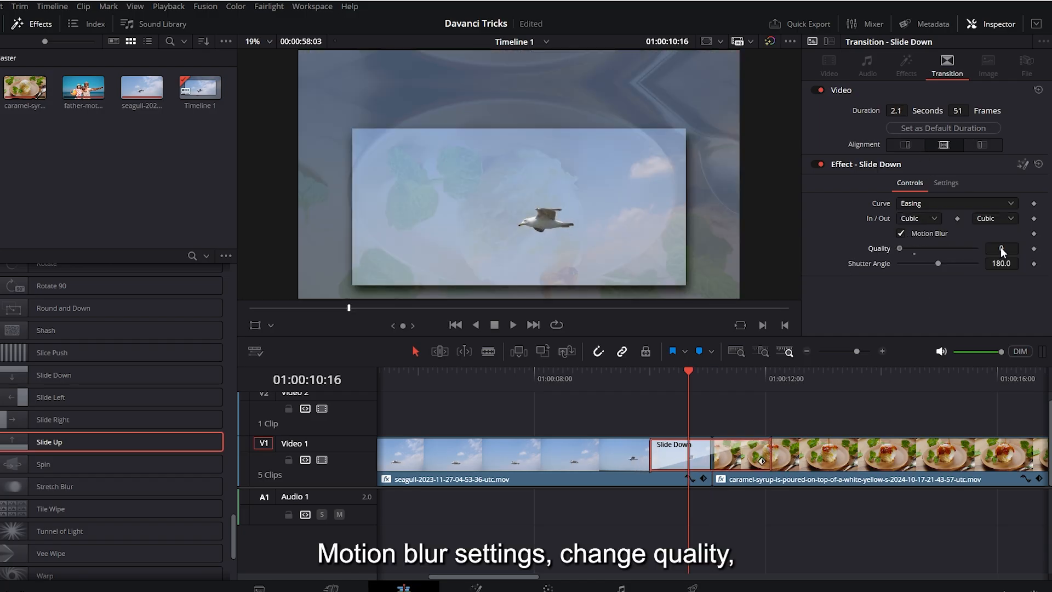
{"action": "left_click_drag", "start_coordinate": [959, 258], "coordinate": [899, 257]}
{"action": "left_click_drag", "start_coordinate": [938, 264], "coordinate": [949, 263]}
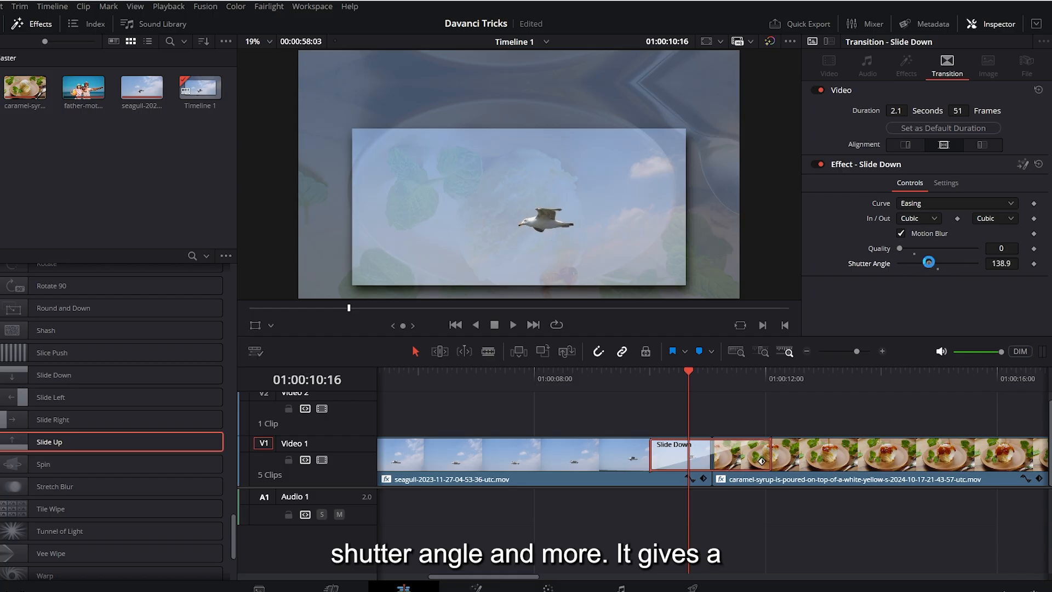
{"action": "left_click_drag", "start_coordinate": [706, 391], "coordinate": [828, 386]}
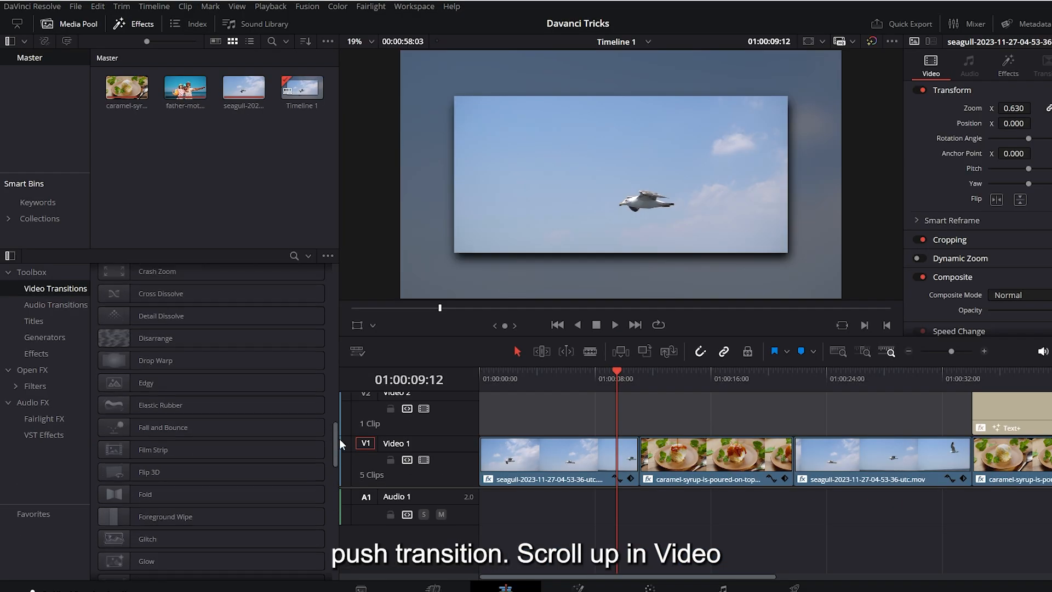
Step: Add a Push transition between the first seagull clip and the caramel-syrup clip and play it back
{"action": "scroll", "coordinate": [326, 339], "scroll_direction": "up", "scroll_amount": 5}
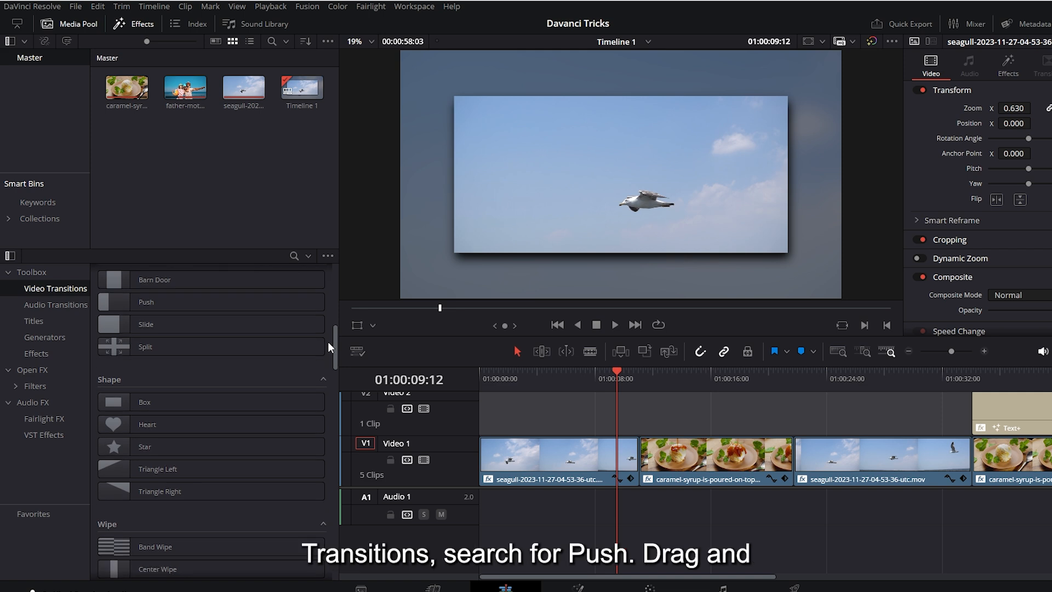
{"action": "left_click_drag", "start_coordinate": [156, 387], "coordinate": [642, 453]}
{"action": "key", "text": "ctrl+equal"}
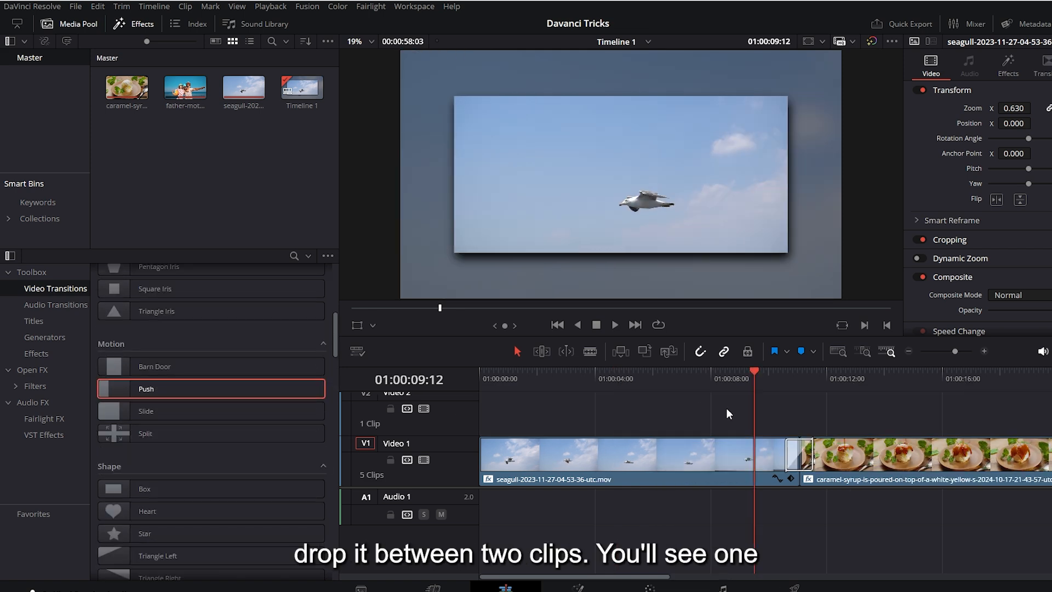
{"action": "key", "text": "space"}
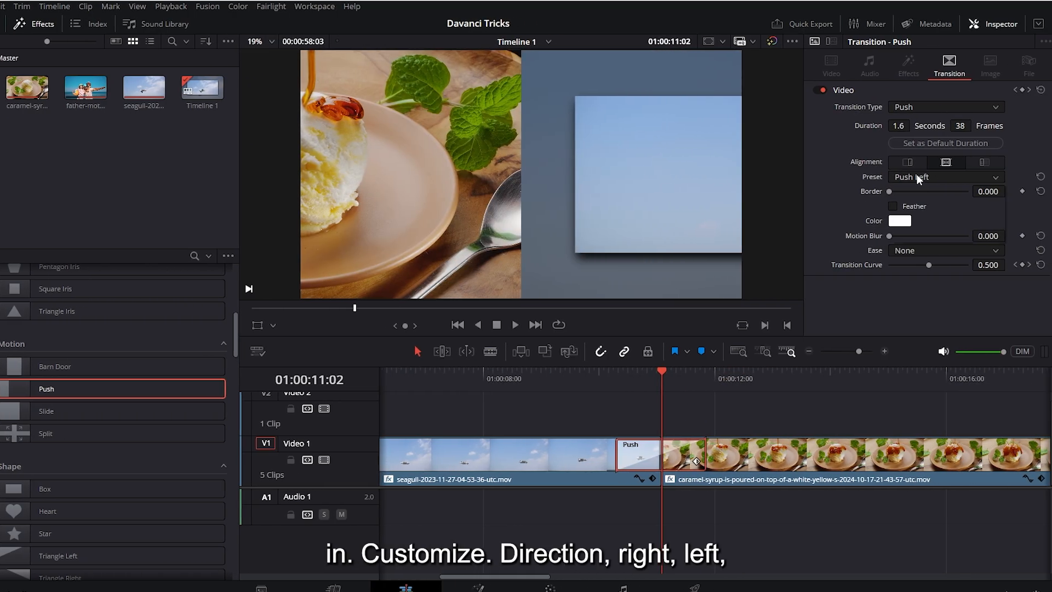
Step: Set the Push transition's preset to Push Right with a 38-frame duration and scrub through it
{"action": "left_click", "coordinate": [916, 176]}
{"action": "left_click", "coordinate": [924, 202]}
{"action": "left_click_drag", "start_coordinate": [635, 369], "coordinate": [665, 377]}
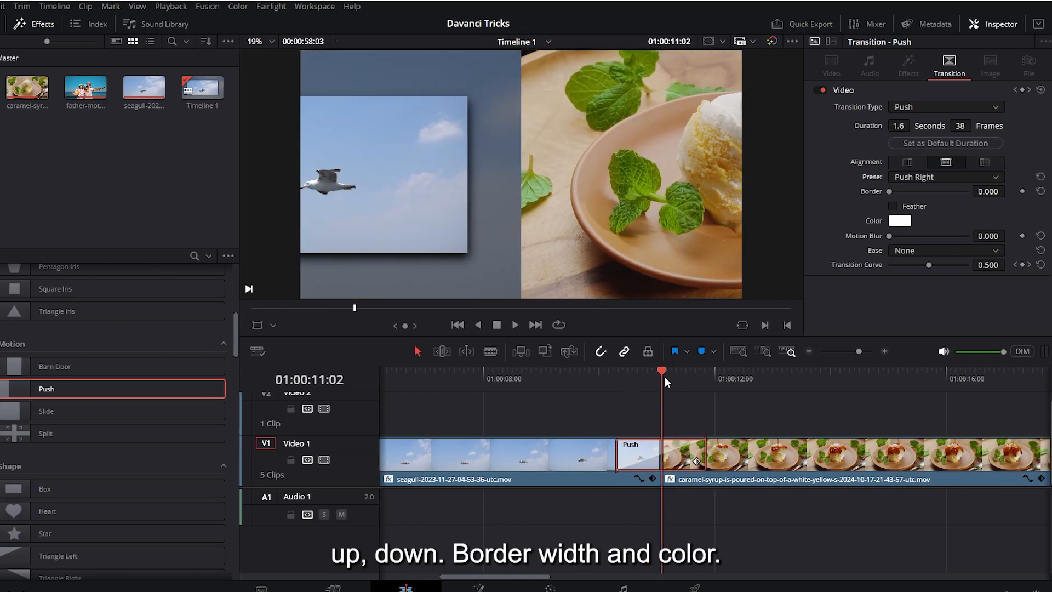
Step: Set the Push transition's border color to black
{"action": "left_click", "coordinate": [897, 223]}
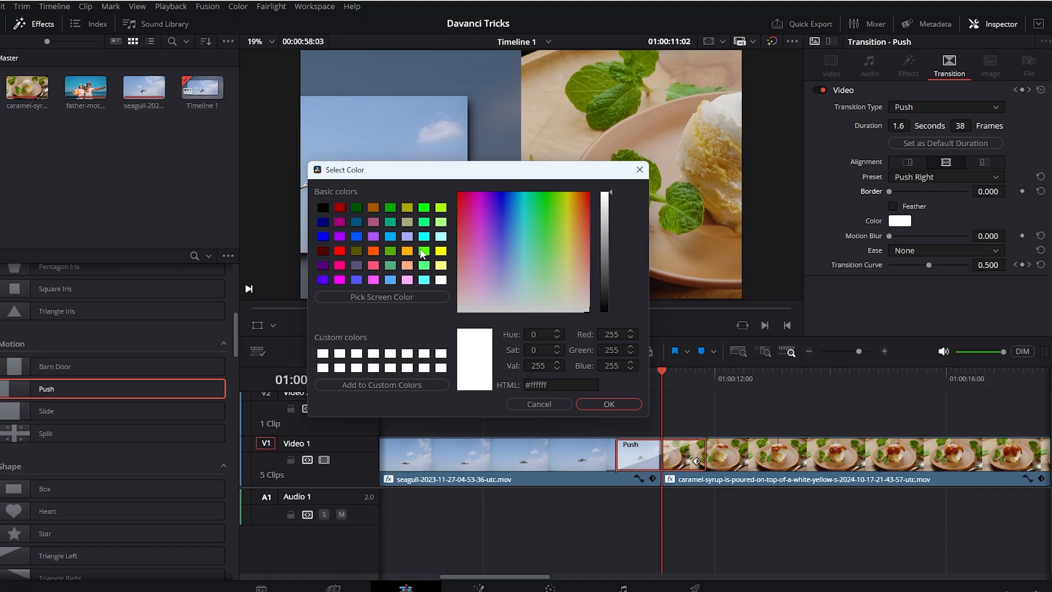
{"action": "left_click", "coordinate": [424, 251]}
{"action": "left_click", "coordinate": [603, 404]}
Step: Set the Push transition's Motion Blur to 0.252 and Ease to In & Out, and adjust its Border and Transition Curve
{"action": "mouse_move", "coordinate": [892, 191]}
{"action": "left_mouse_down"}
{"action": "mouse_move", "coordinate": [951, 192]}
{"action": "mouse_move", "coordinate": [895, 191]}
{"action": "left_mouse_up"}
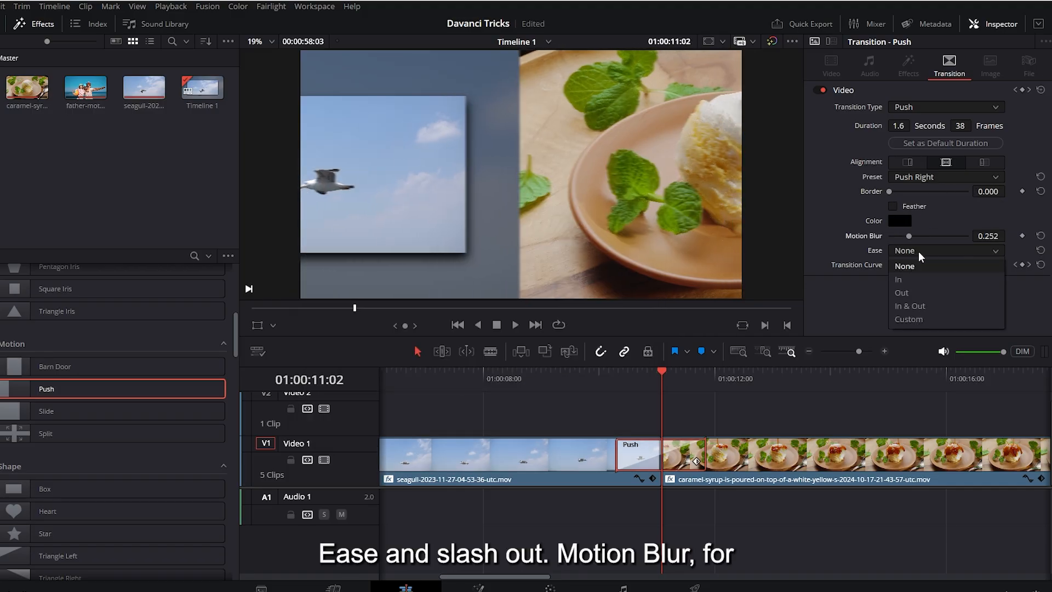
{"action": "left_click", "coordinate": [905, 309]}
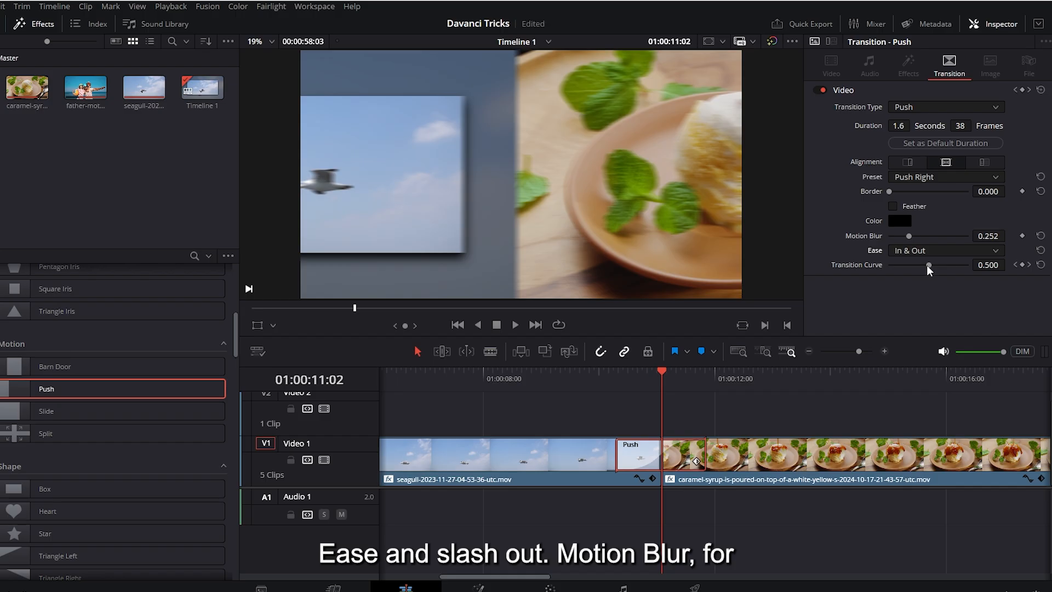
{"action": "mouse_move", "coordinate": [930, 266]}
{"action": "left_mouse_down"}
{"action": "mouse_move", "coordinate": [918, 266]}
{"action": "mouse_move", "coordinate": [926, 270]}
{"action": "left_mouse_up"}
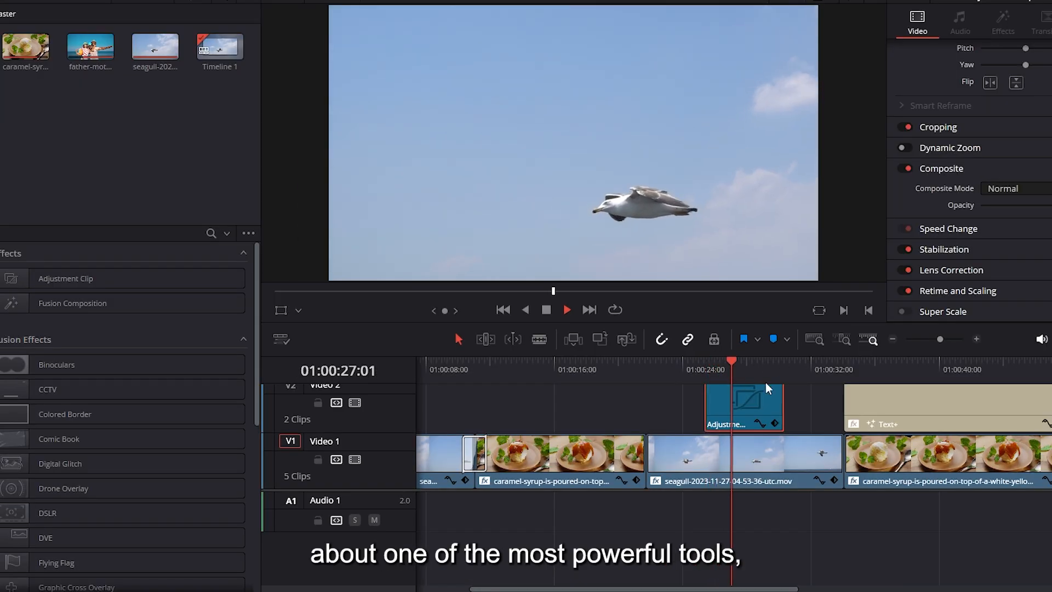
Step: Place an Adjustment Clip on Video 2 above the family beach clip, starting at 01:00:51:00
{"action": "key", "text": "space"}
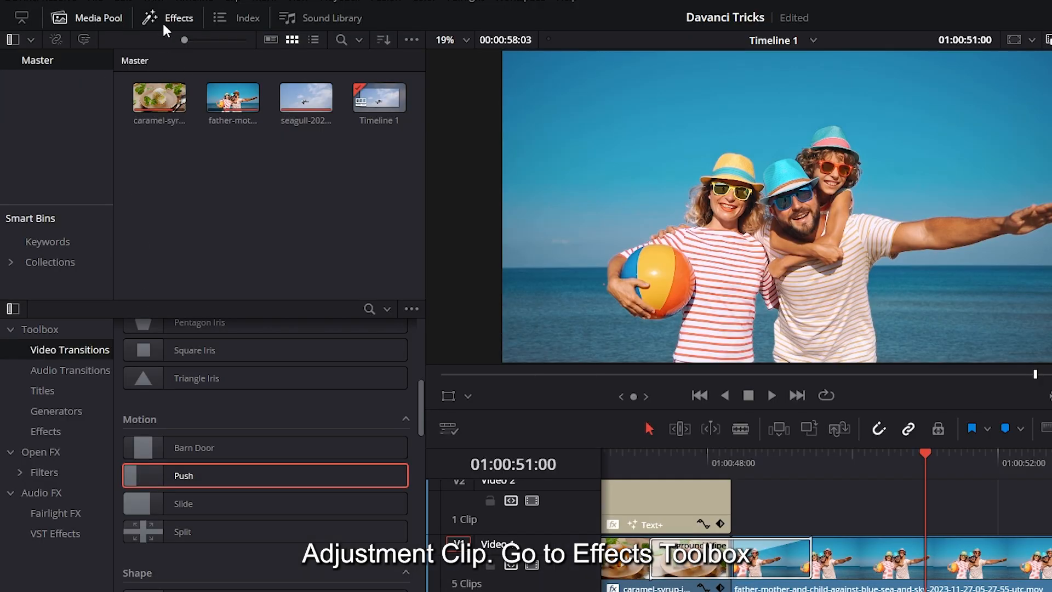
{"action": "left_click", "coordinate": [44, 431]}
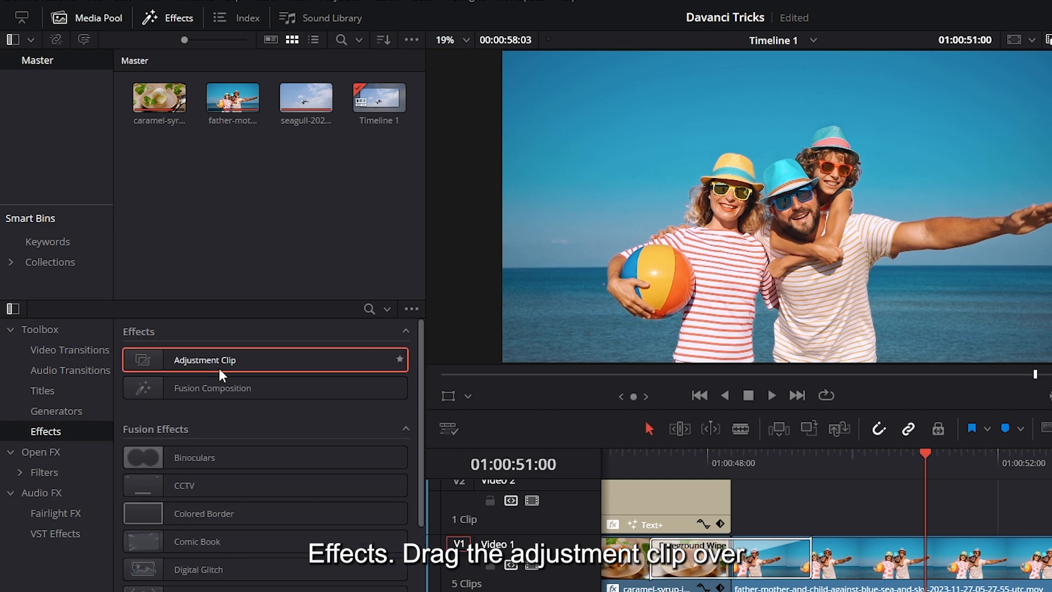
{"action": "left_click_drag", "start_coordinate": [220, 372], "coordinate": [920, 520]}
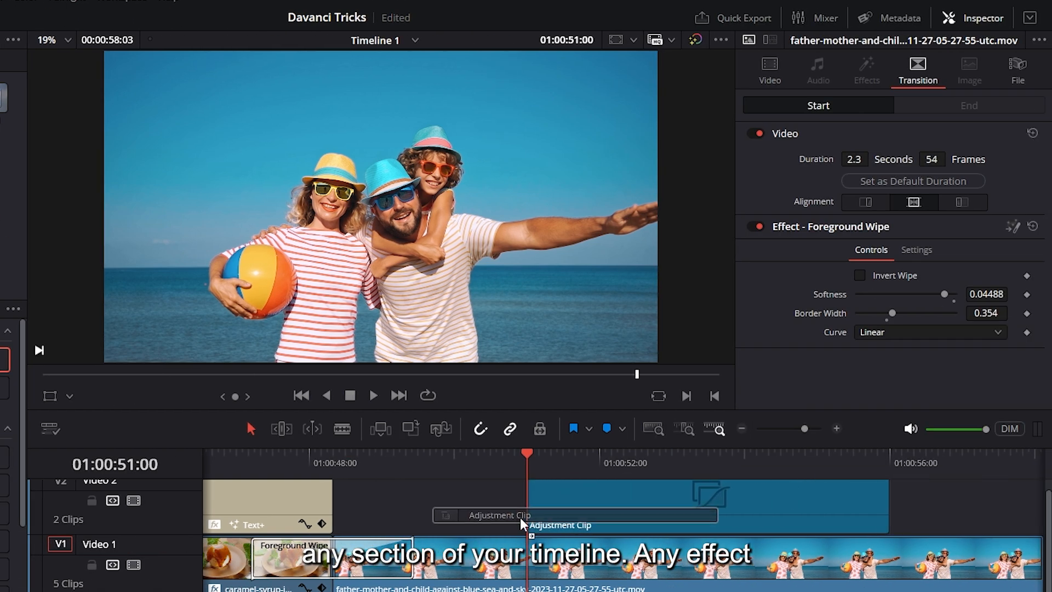
{"action": "left_click_drag", "start_coordinate": [520, 517], "coordinate": [522, 518]}
Step: Try a Zoom of 1.650 and a Position of X 120, Y -42 on the adjustment clip
{"action": "left_click_drag", "start_coordinate": [927, 126], "coordinate": [900, 142]}
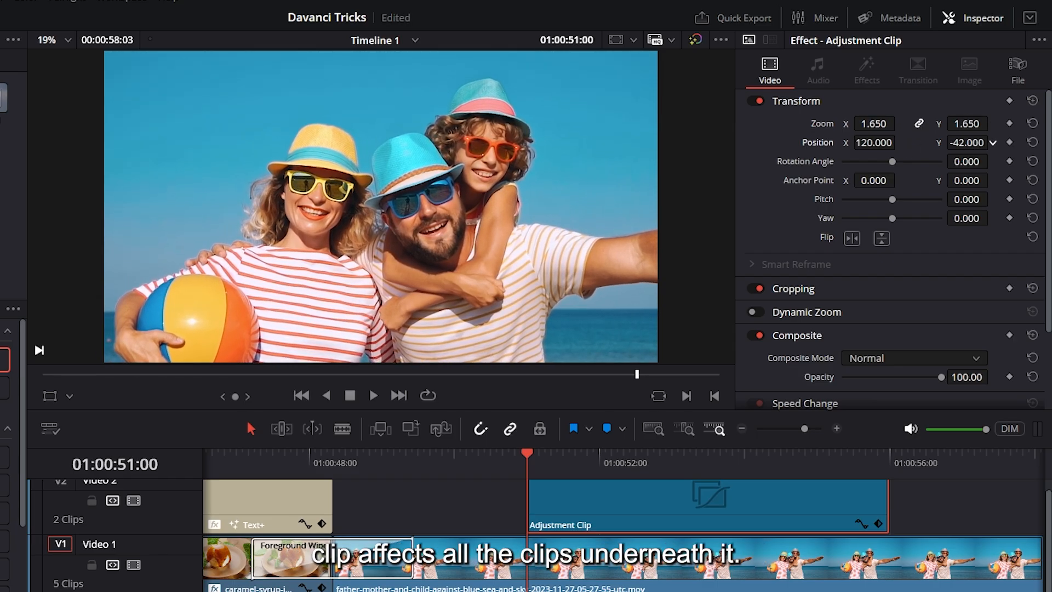
{"action": "left_click_drag", "start_coordinate": [992, 142], "coordinate": [992, 142]}
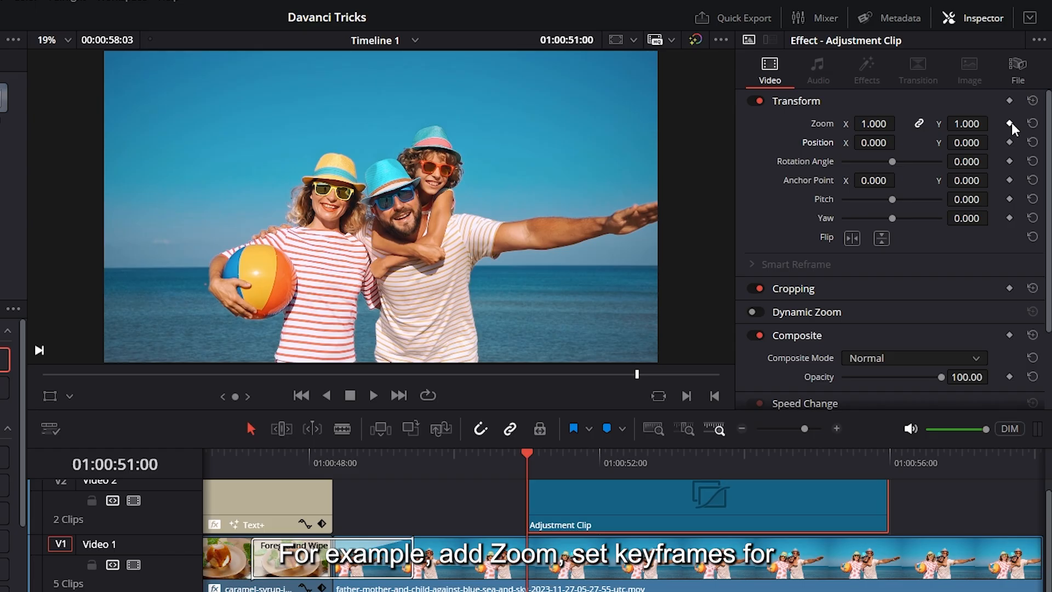
Step: Keyframe the adjustment clip's Zoom and Position at 01:00:51:00, set Zoom to 1.820 at 01:00:52:10, and play the animation
{"action": "left_click", "coordinate": [1008, 139]}
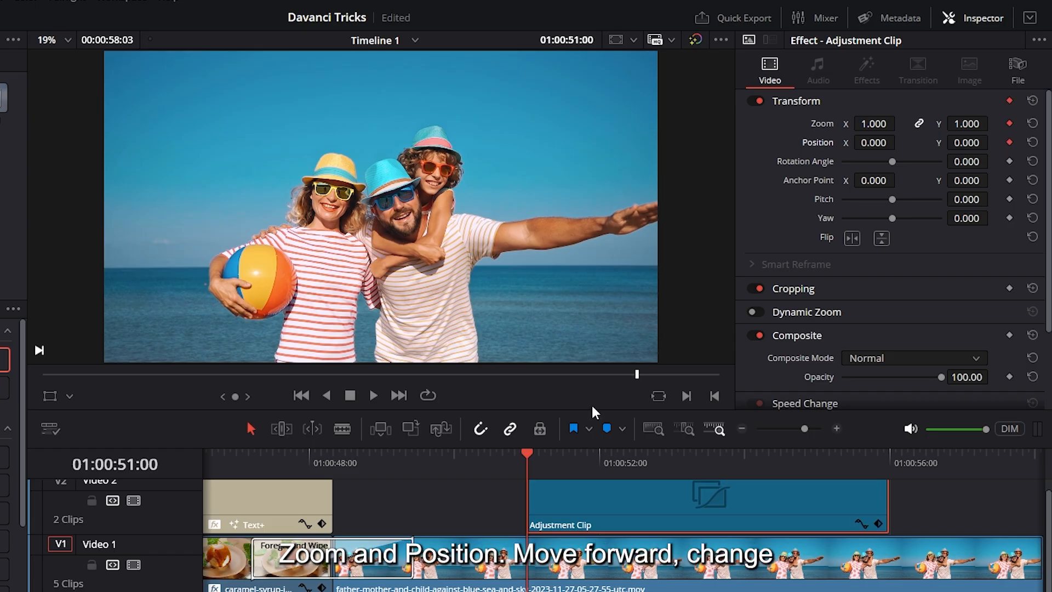
{"action": "left_click_drag", "start_coordinate": [541, 452], "coordinate": [622, 459]}
{"action": "left_click_drag", "start_coordinate": [622, 460], "coordinate": [632, 459]}
{"action": "left_click_drag", "start_coordinate": [873, 124], "coordinate": [933, 123]}
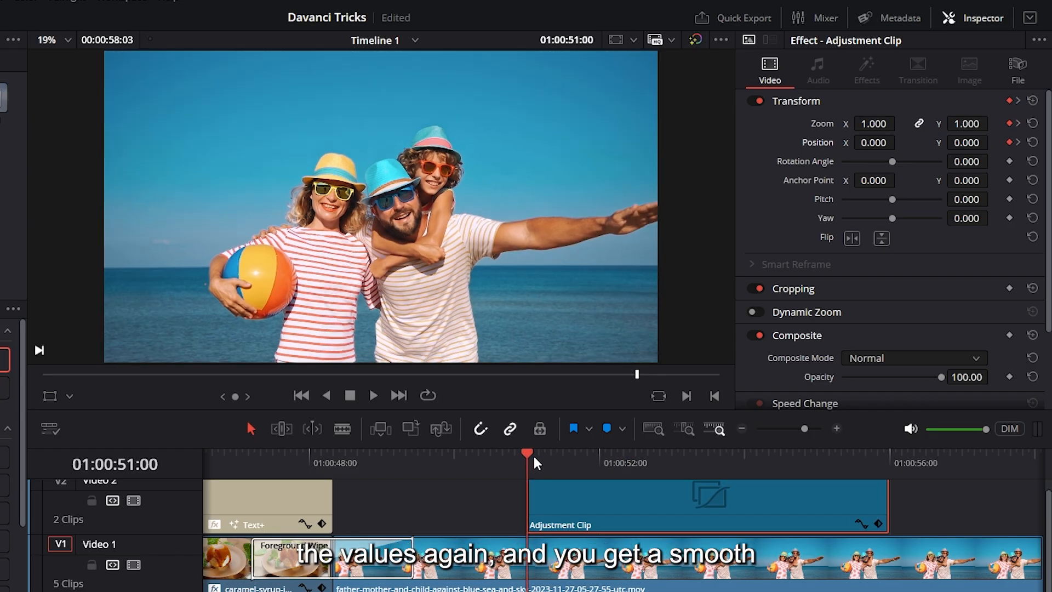
{"action": "key", "text": "space"}
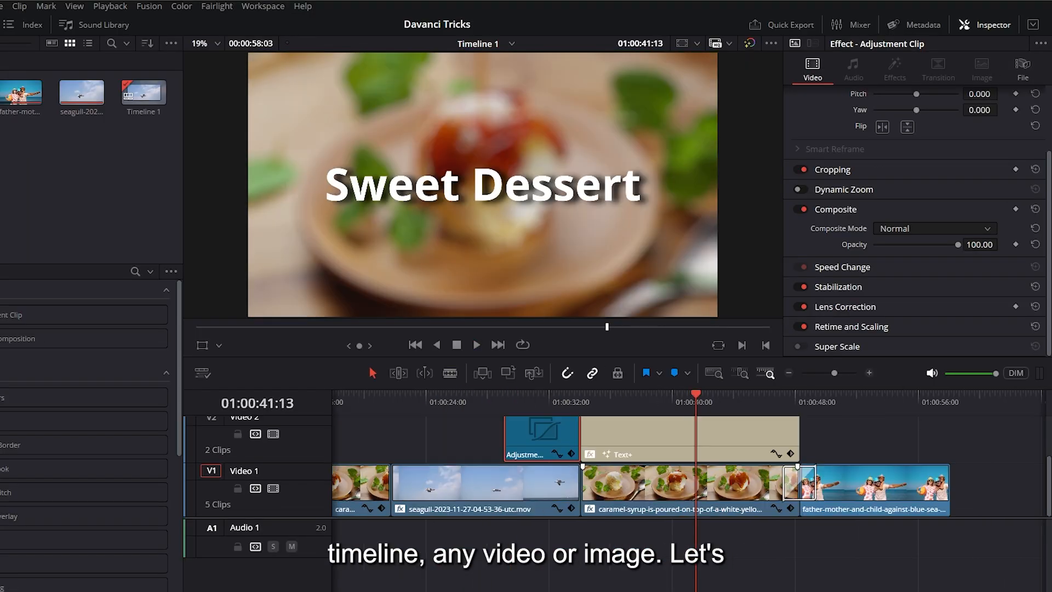
Step: Apply the Lens Blur effect to the adjustment clip over the family clip and play it back
{"action": "left_click", "coordinate": [618, 391]}
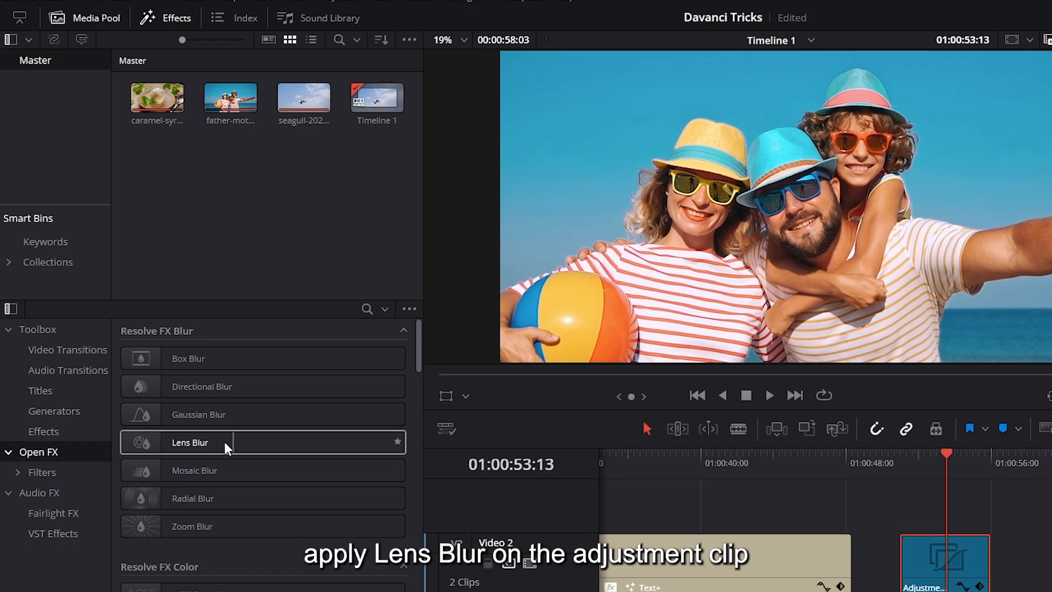
{"action": "left_click_drag", "start_coordinate": [188, 441], "coordinate": [964, 554]}
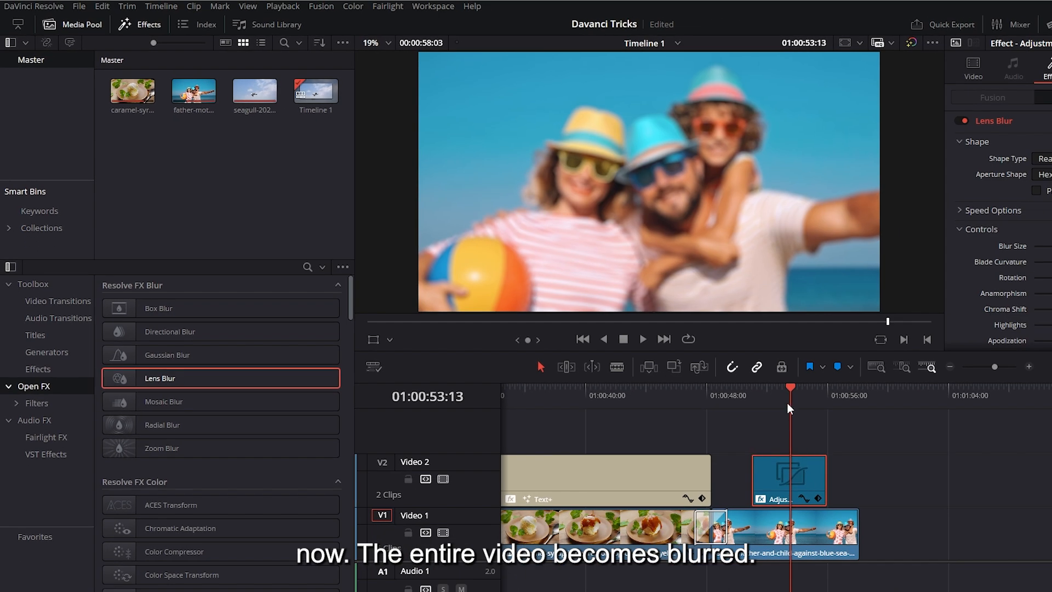
{"action": "left_click_drag", "start_coordinate": [787, 404], "coordinate": [757, 392]}
{"action": "key", "text": "space"}
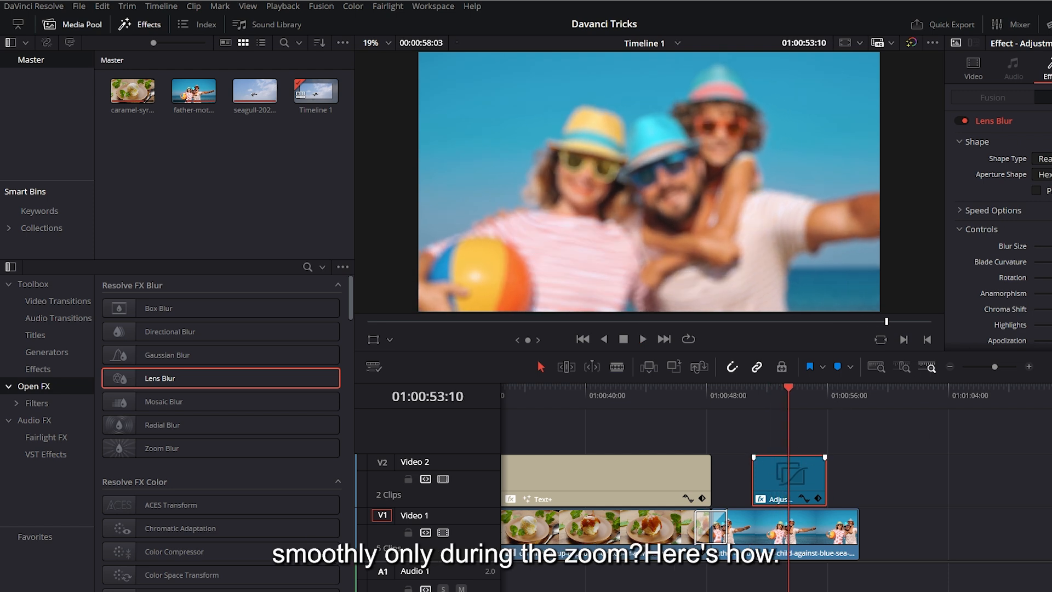
{"action": "key", "text": "space"}
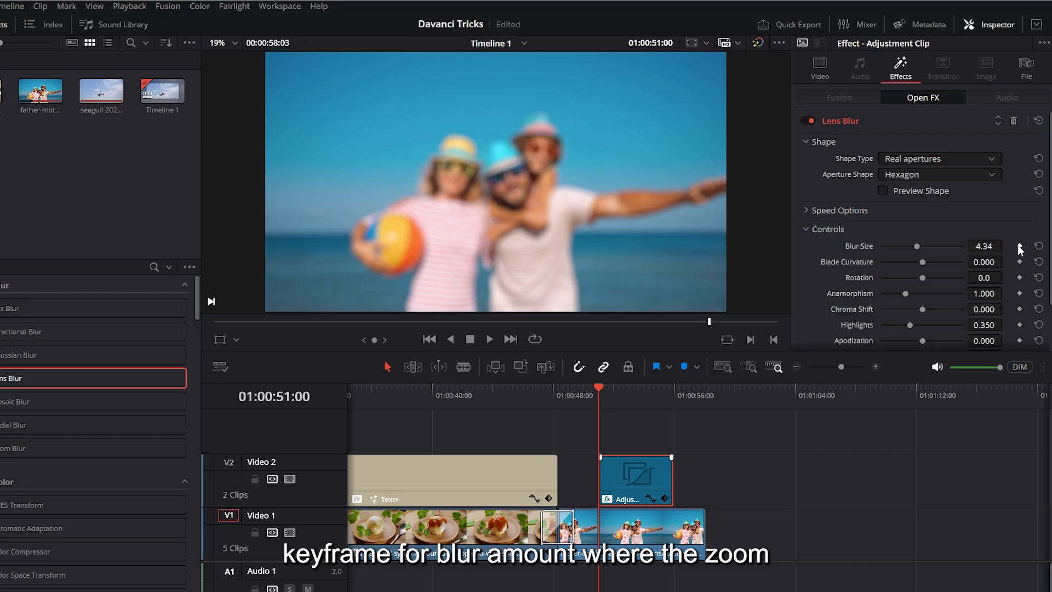
Step: Keyframe the Lens Blur's Blur Size from 4.34 at 01:00:51:00 to 0 at 01:00:52:10 and play the zoom back
{"action": "left_click_drag", "start_coordinate": [602, 386], "coordinate": [621, 385]}
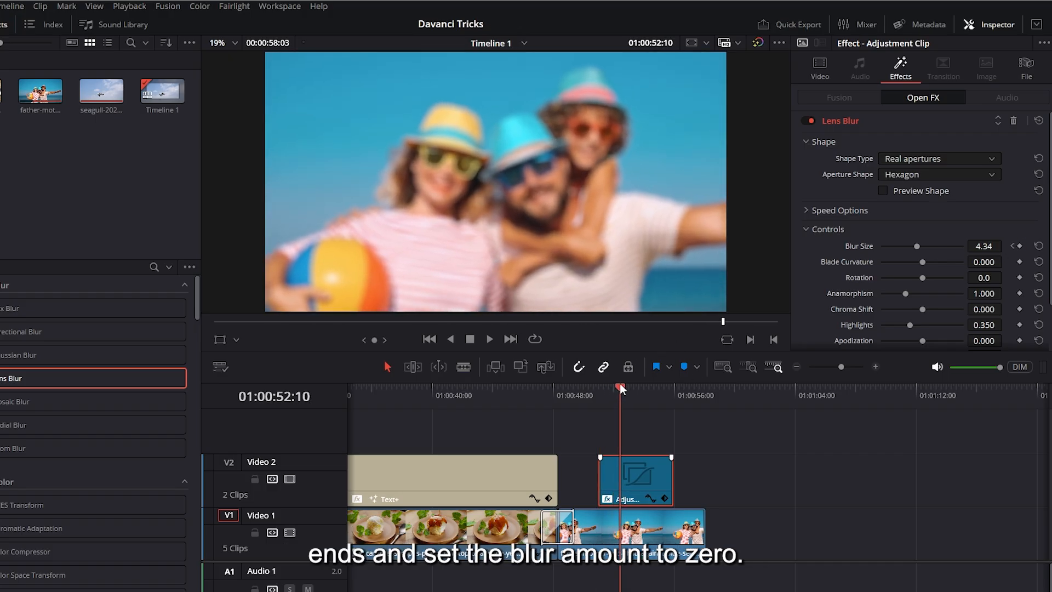
{"action": "key", "text": "space"}
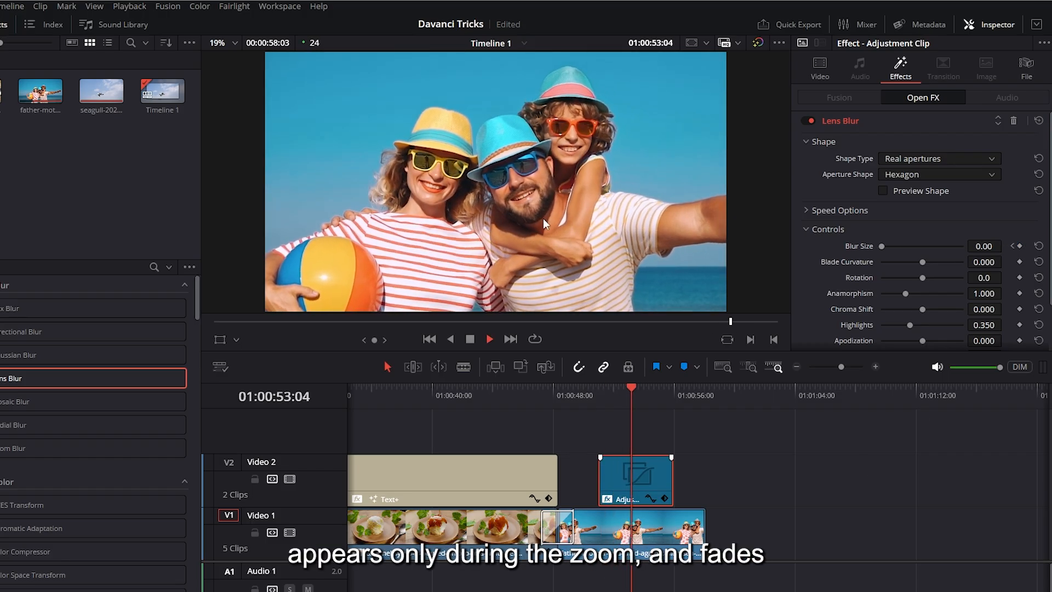
{"action": "left_click_drag", "start_coordinate": [623, 400], "coordinate": [601, 389]}
{"action": "key", "text": "space"}
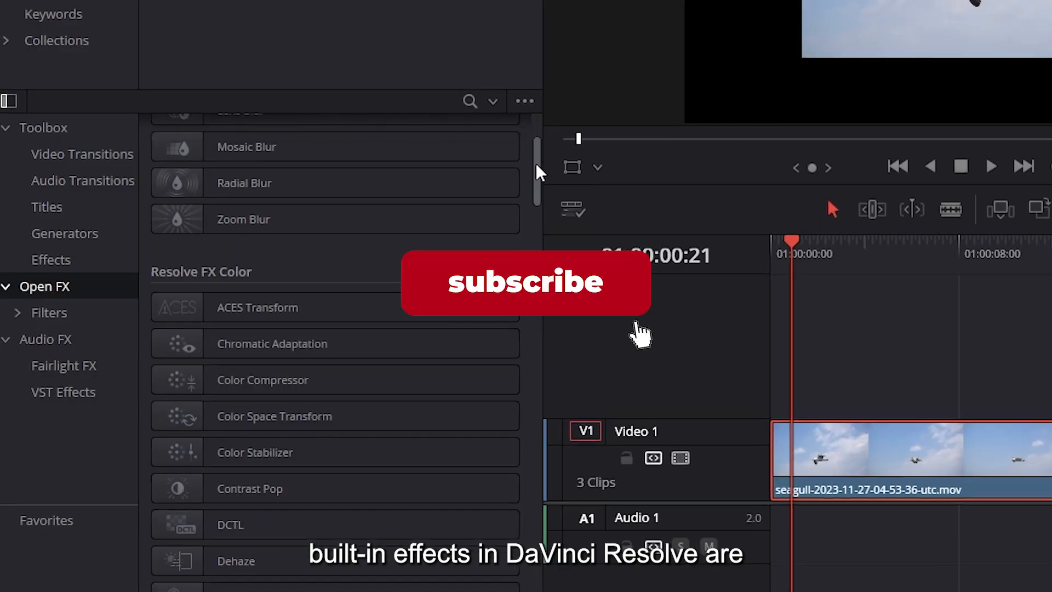
{"action": "left_click_drag", "start_coordinate": [536, 163], "coordinate": [547, 260]}
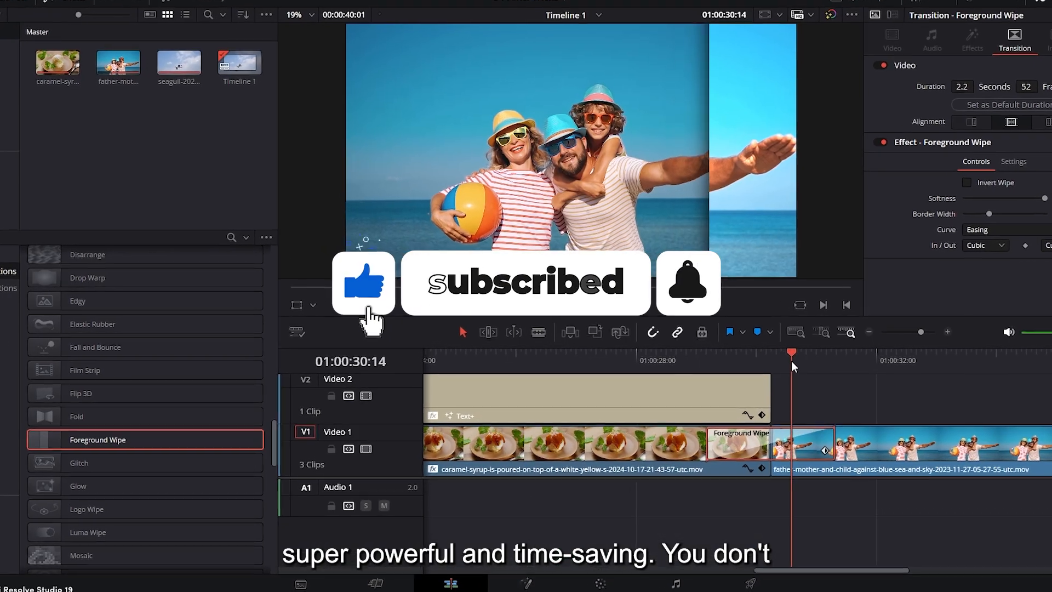
{"action": "left_click_drag", "start_coordinate": [791, 362], "coordinate": [758, 363]}
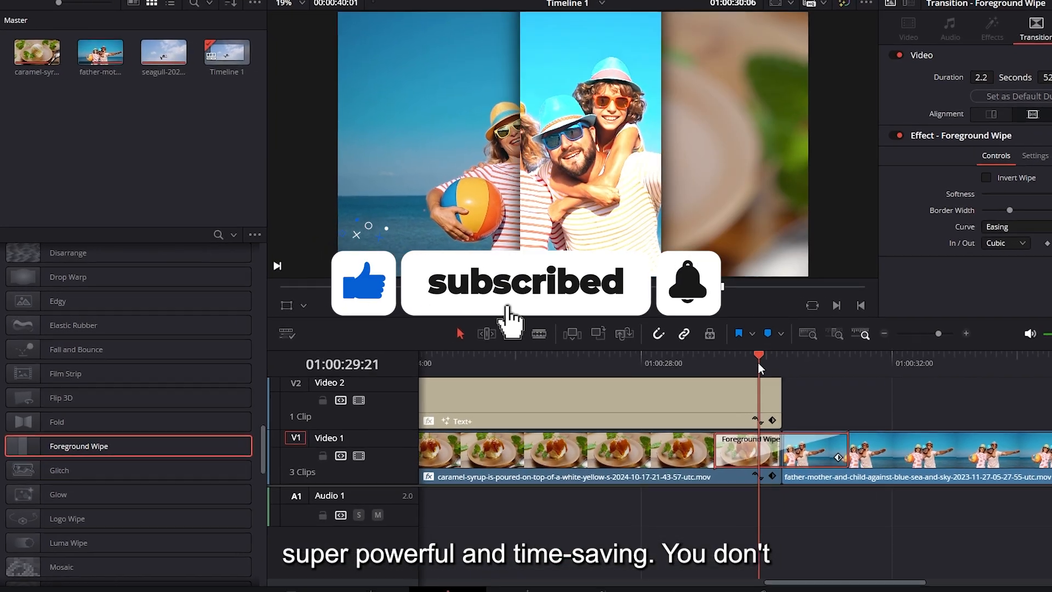